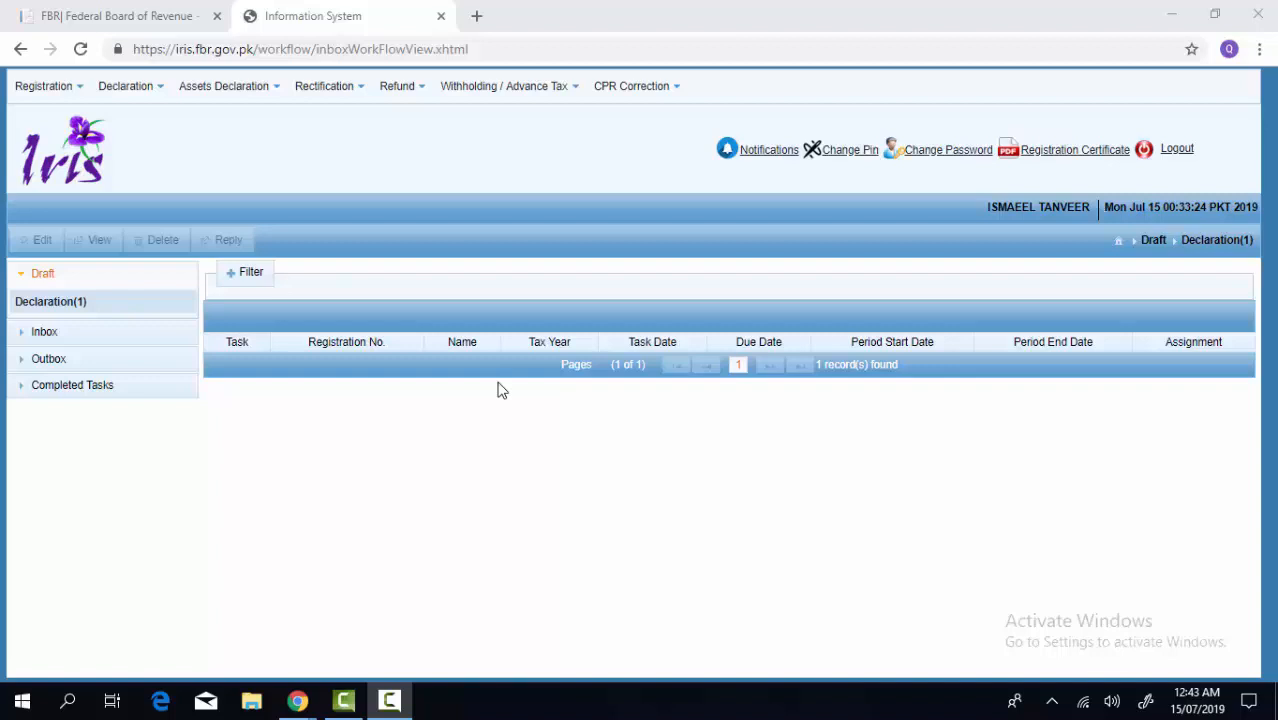
Step: Open the list of draft declarations
{"action": "mouse_move", "coordinate": [33, 91]}
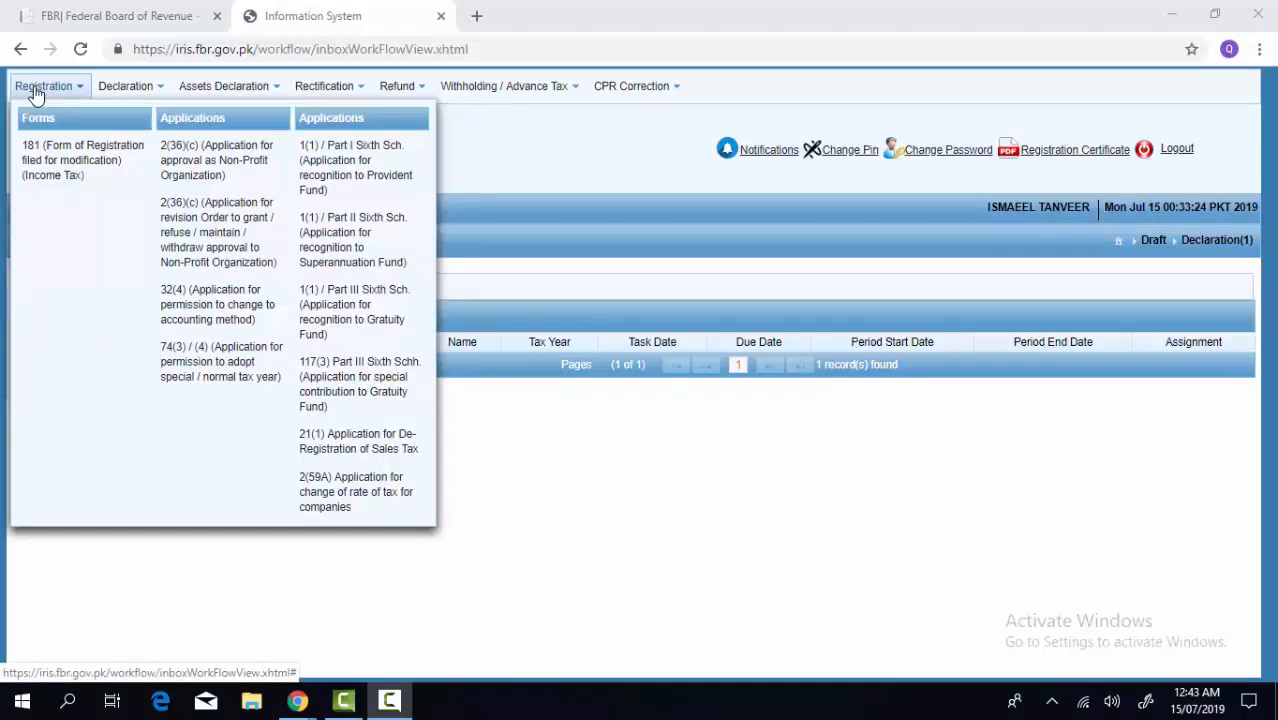
{"action": "mouse_move", "coordinate": [151, 83]}
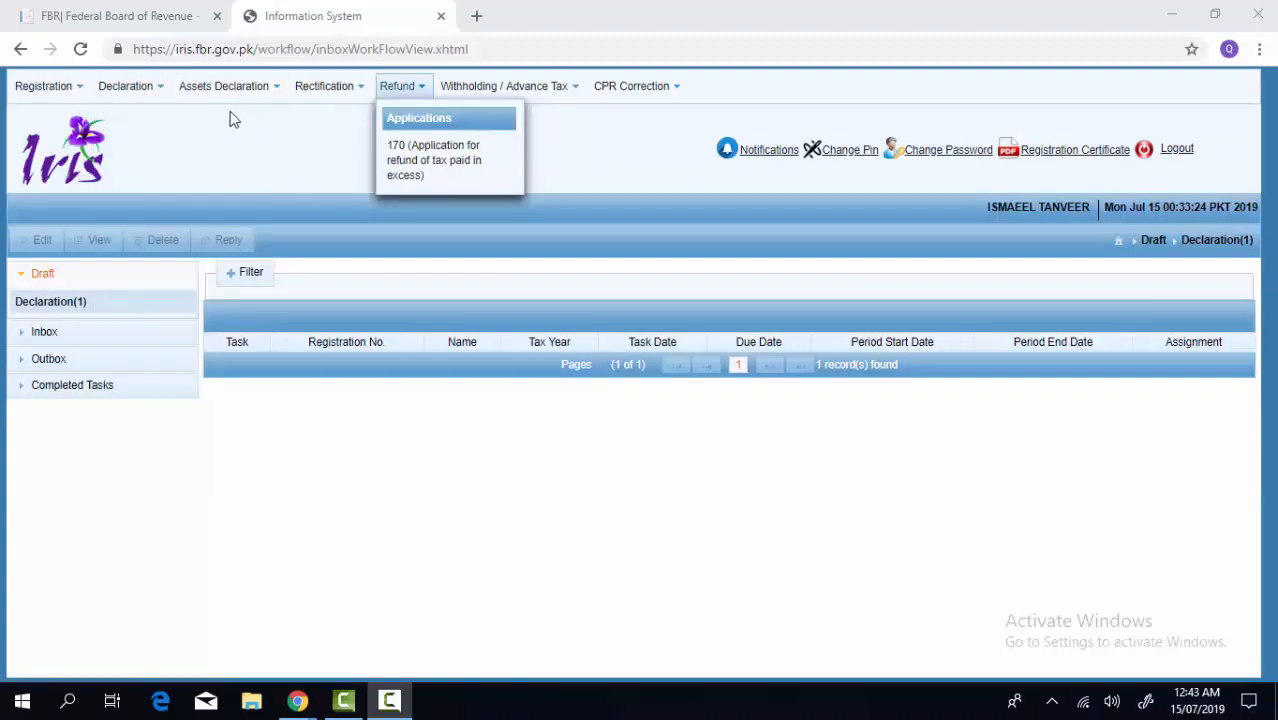
{"action": "mouse_move", "coordinate": [415, 93]}
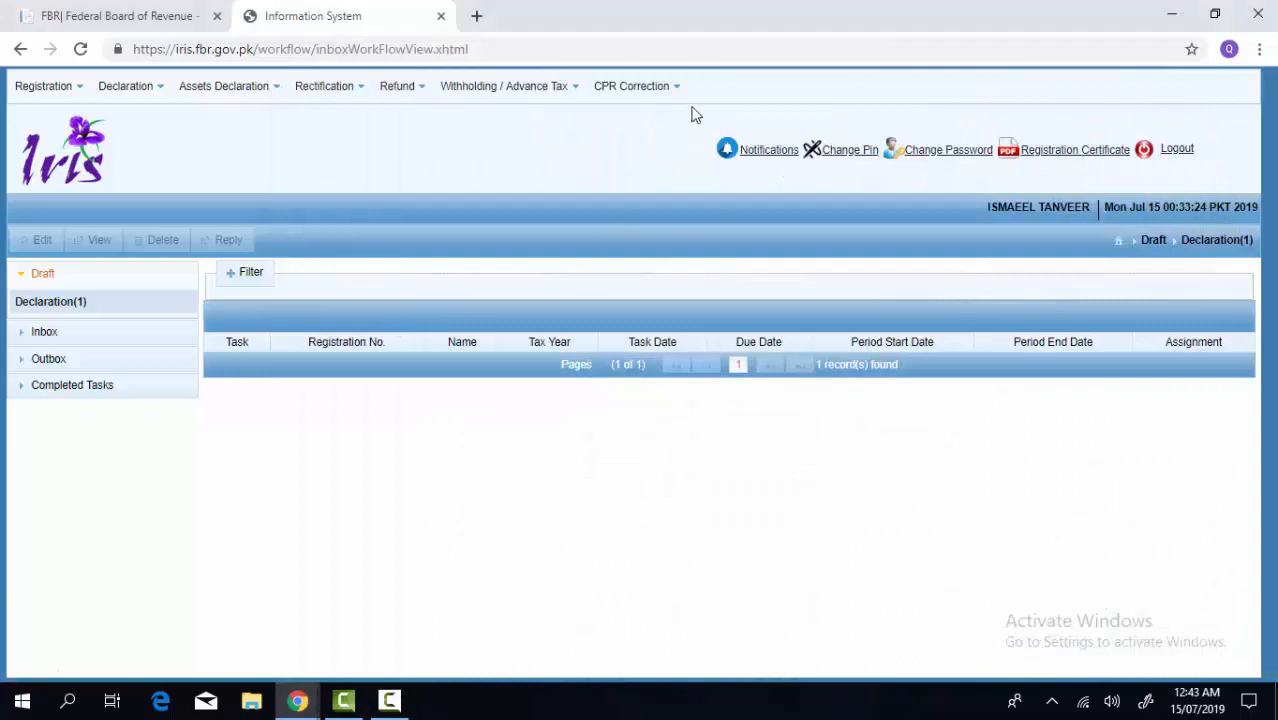
{"action": "mouse_move", "coordinate": [662, 88]}
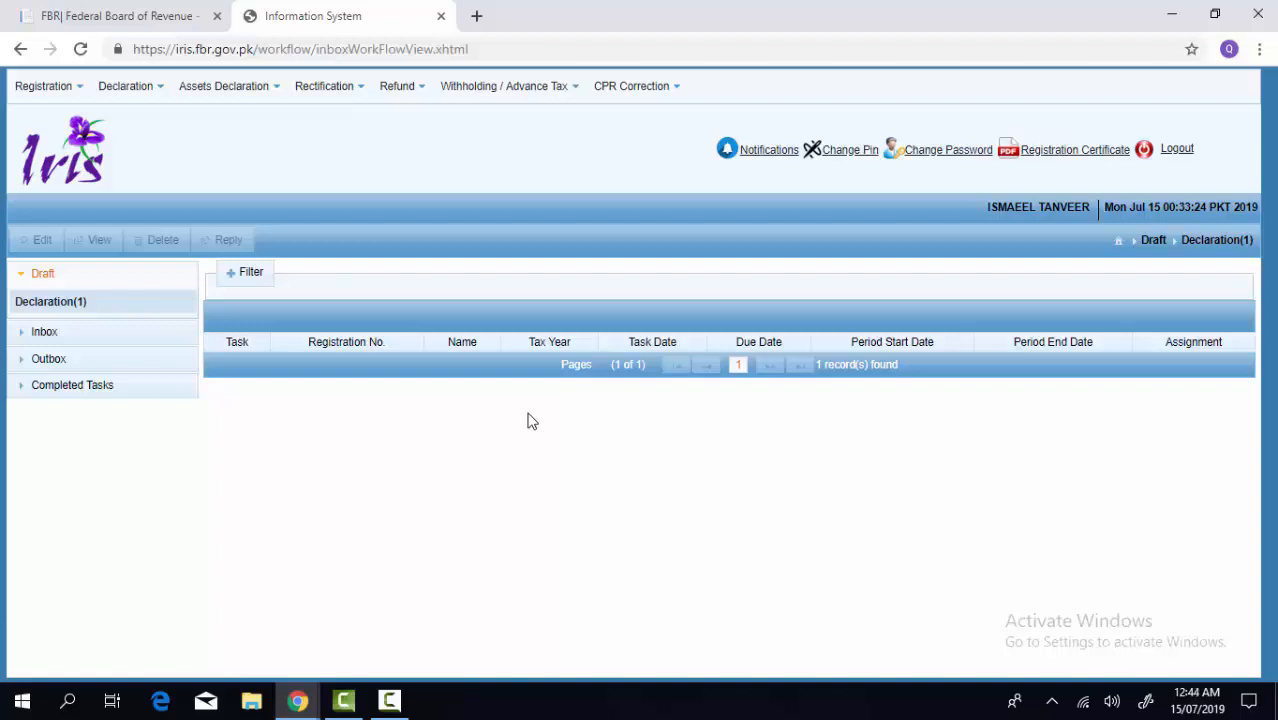
{"action": "left_click", "coordinate": [38, 301]}
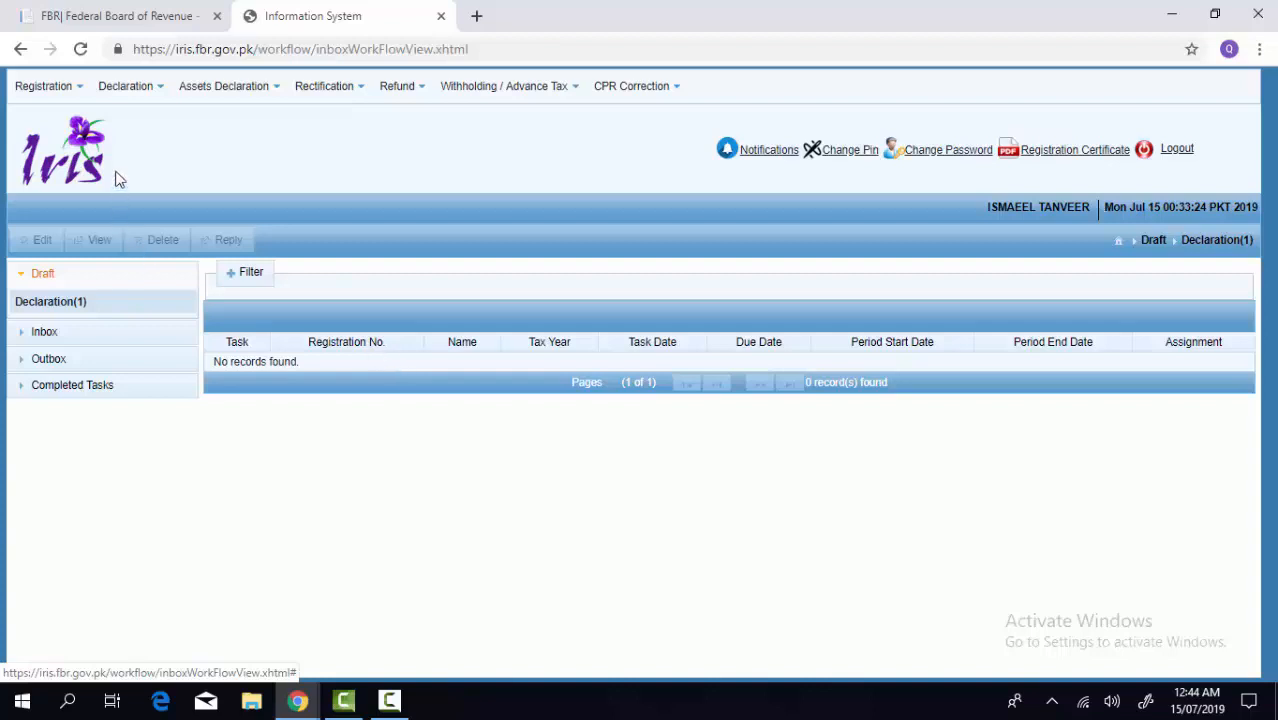
Step: Examine the available declaration forms and applications, from the 114(1) income returns through the 116 asset statements to the 144(1) return
{"action": "left_click", "coordinate": [140, 88]}
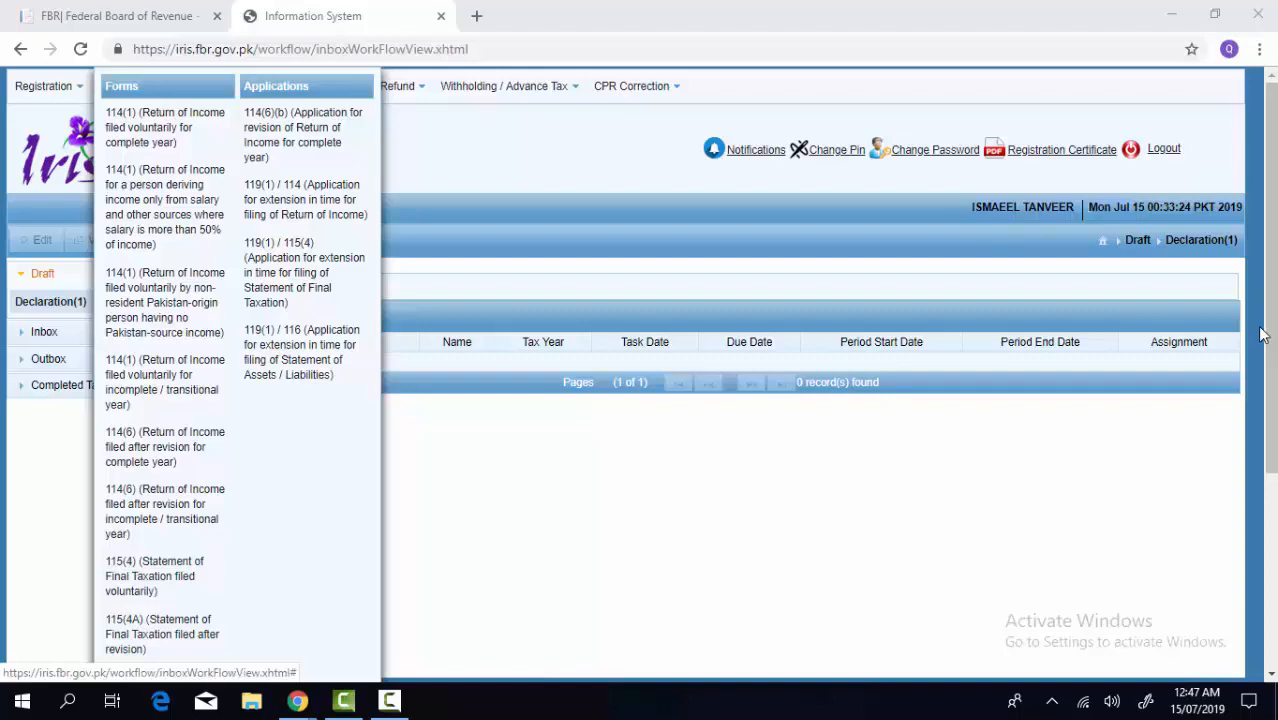
{"action": "left_click_drag", "start_coordinate": [1271, 278], "coordinate": [1271, 365]}
{"action": "left_click_drag", "start_coordinate": [1271, 438], "coordinate": [1249, 543]}
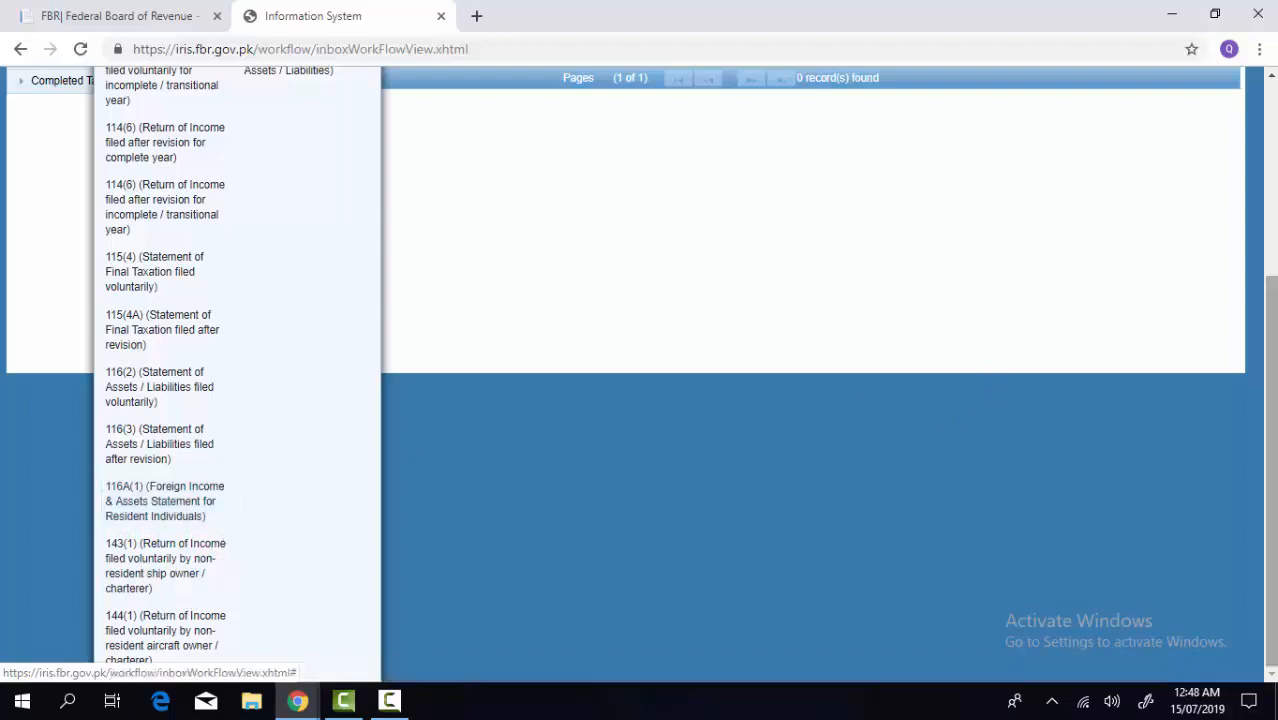
{"action": "scroll", "coordinate": [640, 364], "scroll_direction": "up", "scroll_amount": 3}
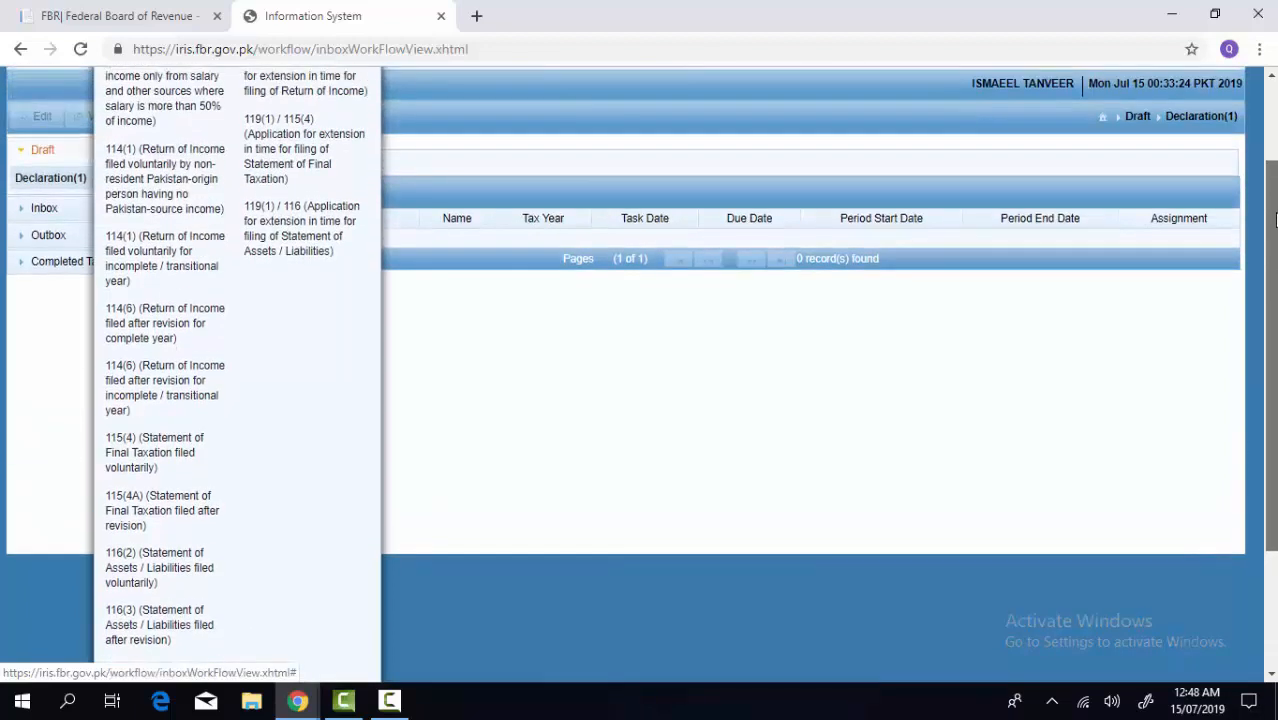
{"action": "scroll", "coordinate": [640, 364], "scroll_direction": "up", "scroll_amount": 2}
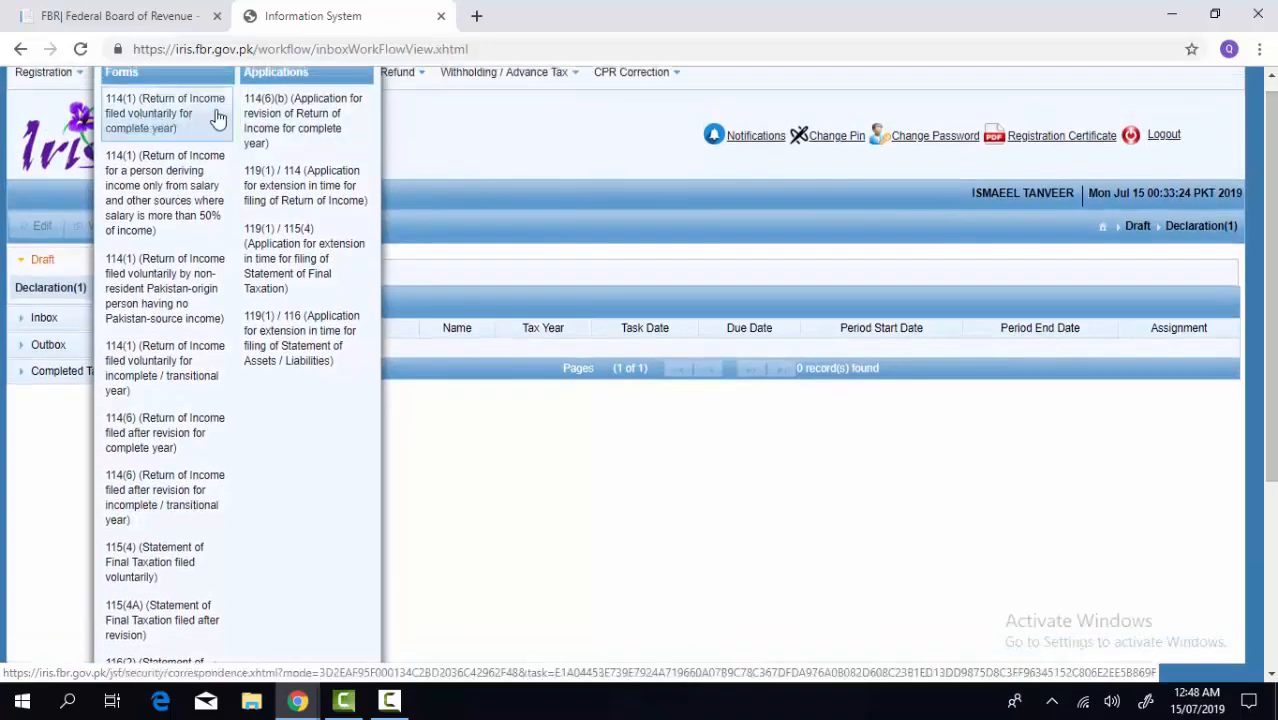
{"action": "scroll", "coordinate": [480, 464], "scroll_direction": "down", "scroll_amount": 3}
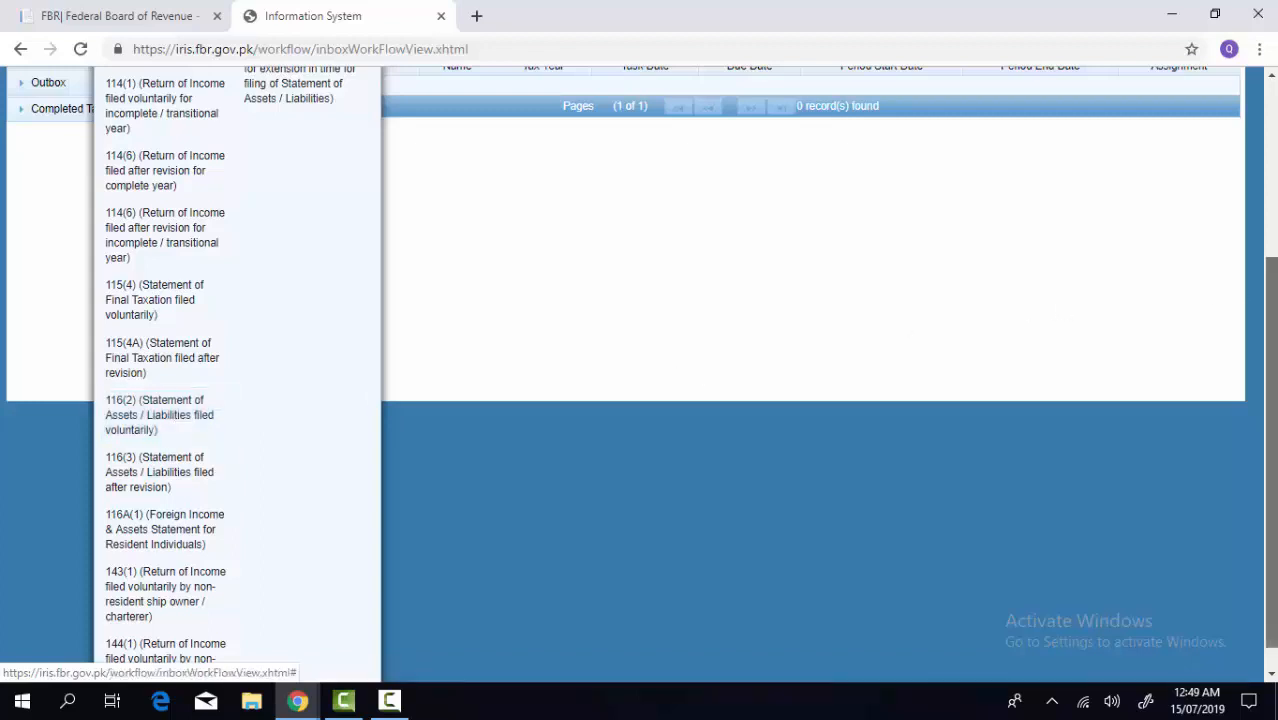
{"action": "scroll", "coordinate": [640, 360], "scroll_direction": "up", "scroll_amount": 2}
{"action": "scroll", "coordinate": [200, 400], "scroll_direction": "down", "scroll_amount": 1}
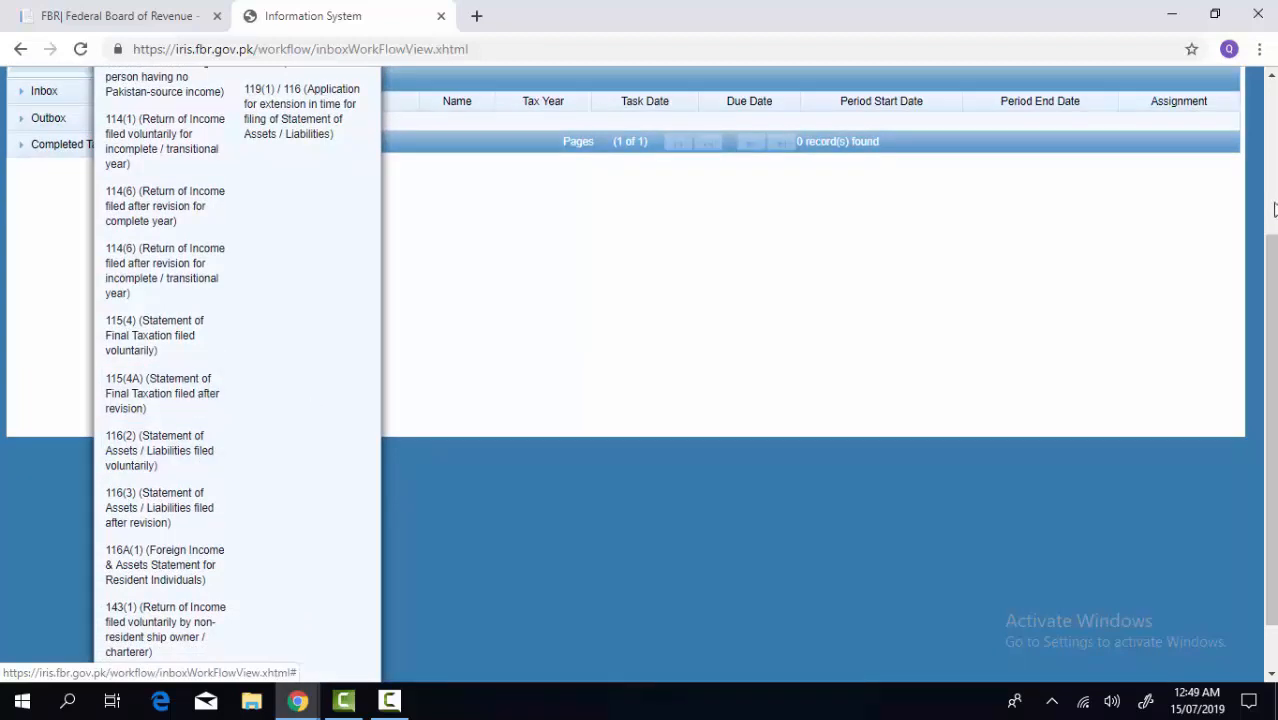
{"action": "scroll", "coordinate": [1270, 420], "scroll_direction": "up", "scroll_amount": 2}
{"action": "scroll", "coordinate": [1270, 420], "scroll_direction": "up", "scroll_amount": 2}
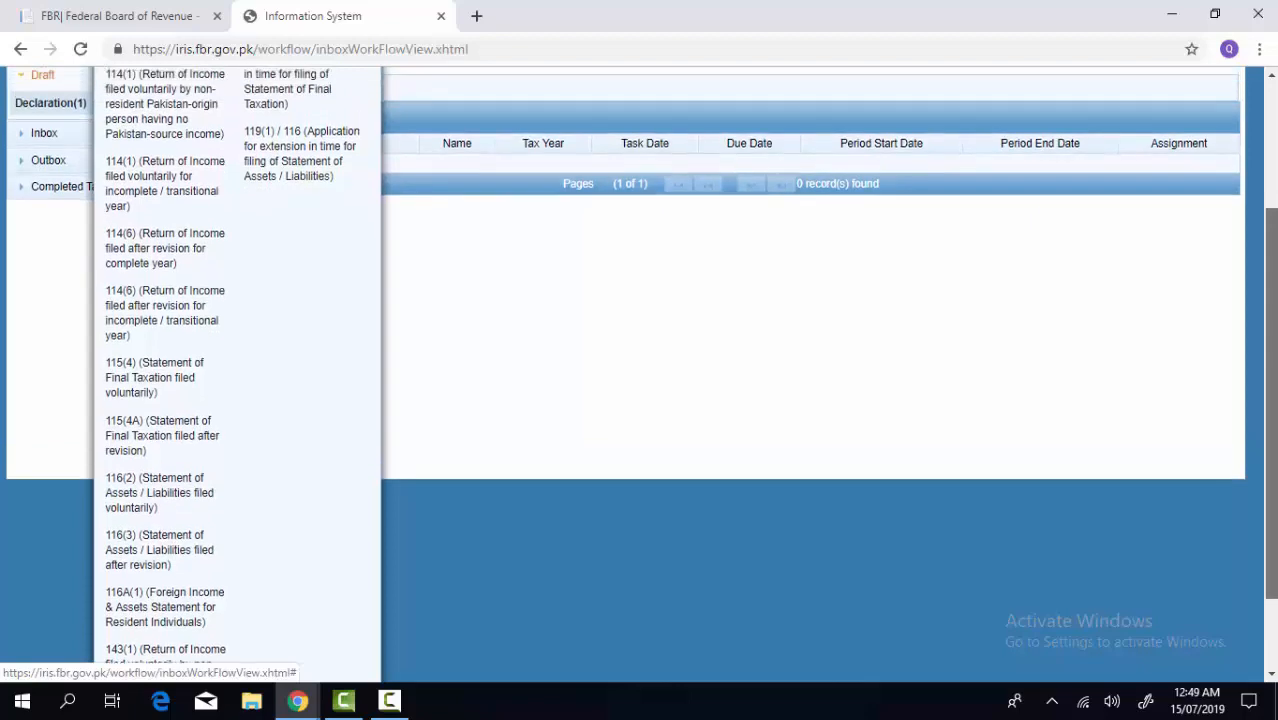
{"action": "scroll", "coordinate": [1270, 420], "scroll_direction": "up", "scroll_amount": 2}
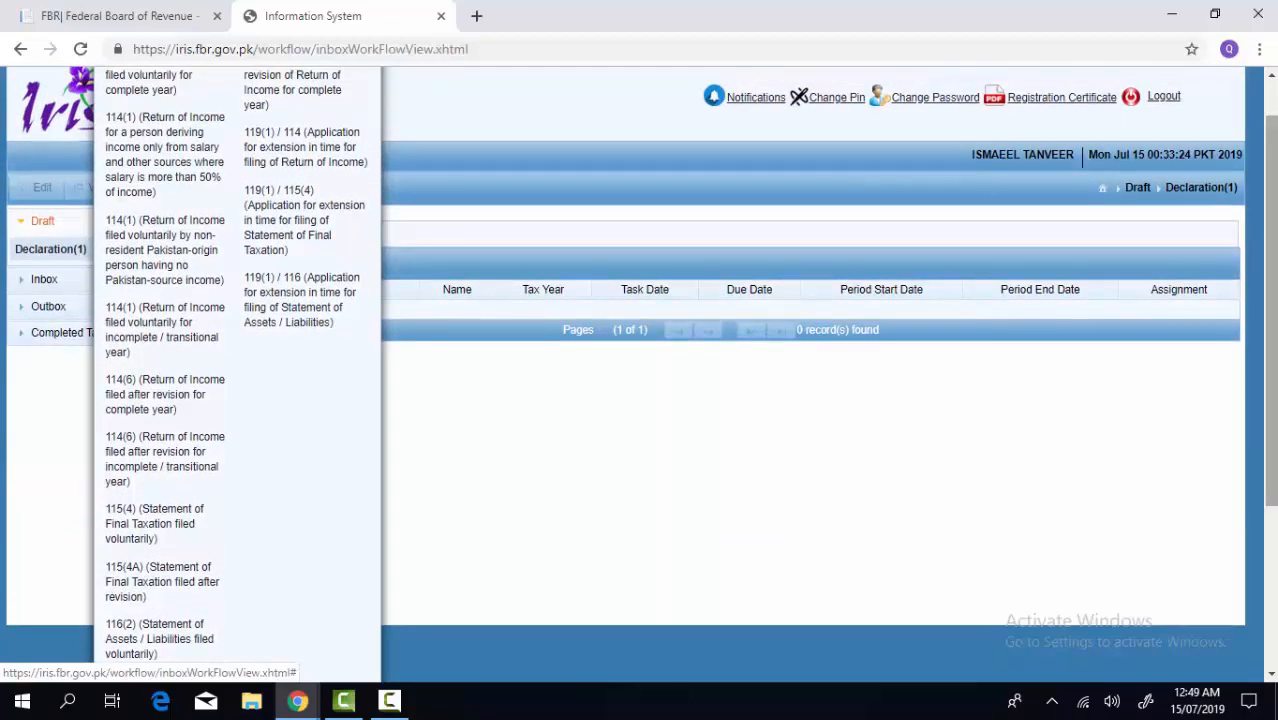
{"action": "scroll", "coordinate": [1272, 130], "scroll_direction": "up", "scroll_amount": 1}
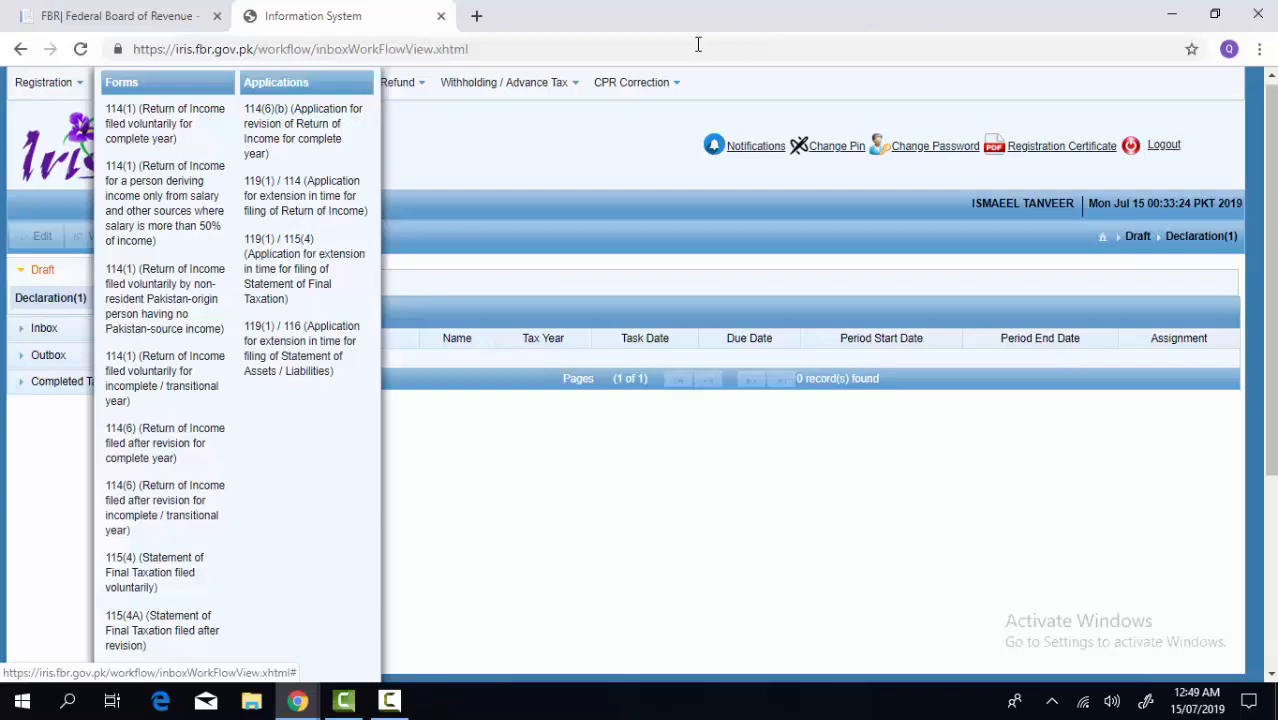
Step: Start a 114(1) return of income filed voluntarily for complete year and select the 2017 tax period, 01-Jul-2016 to 30-Jun-2017
{"action": "left_click", "coordinate": [150, 132]}
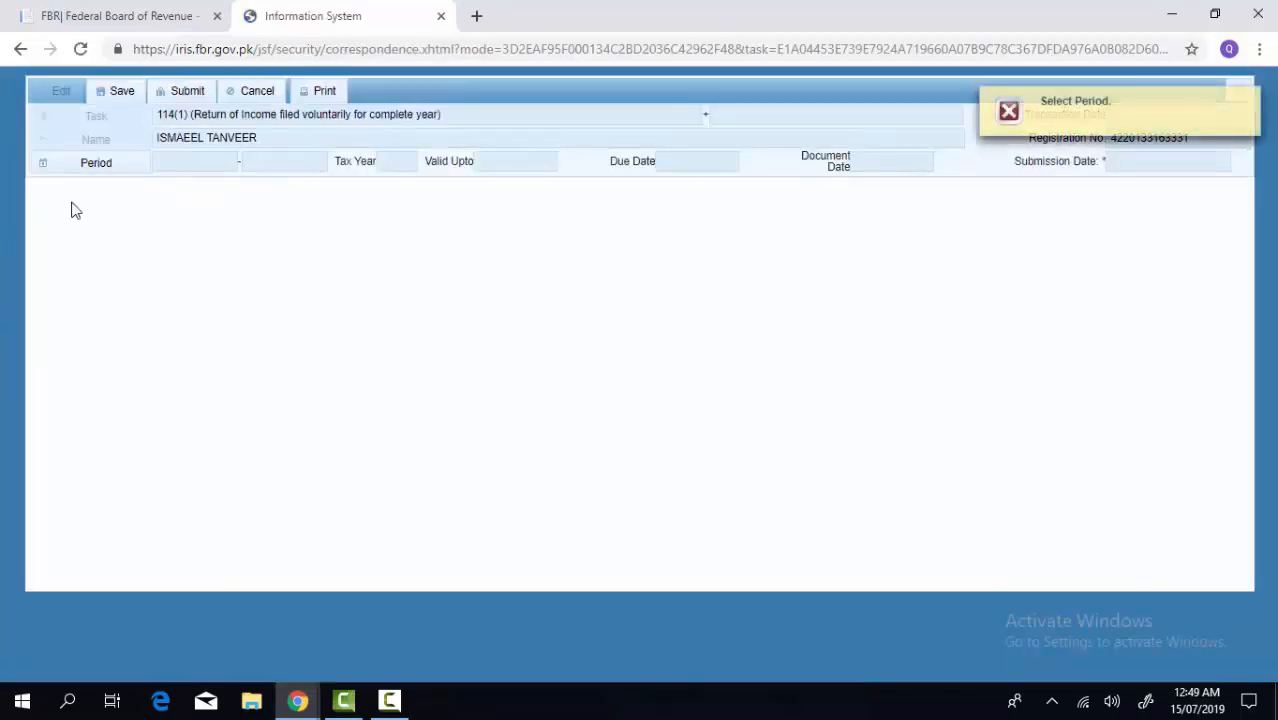
{"action": "left_click", "coordinate": [91, 178]}
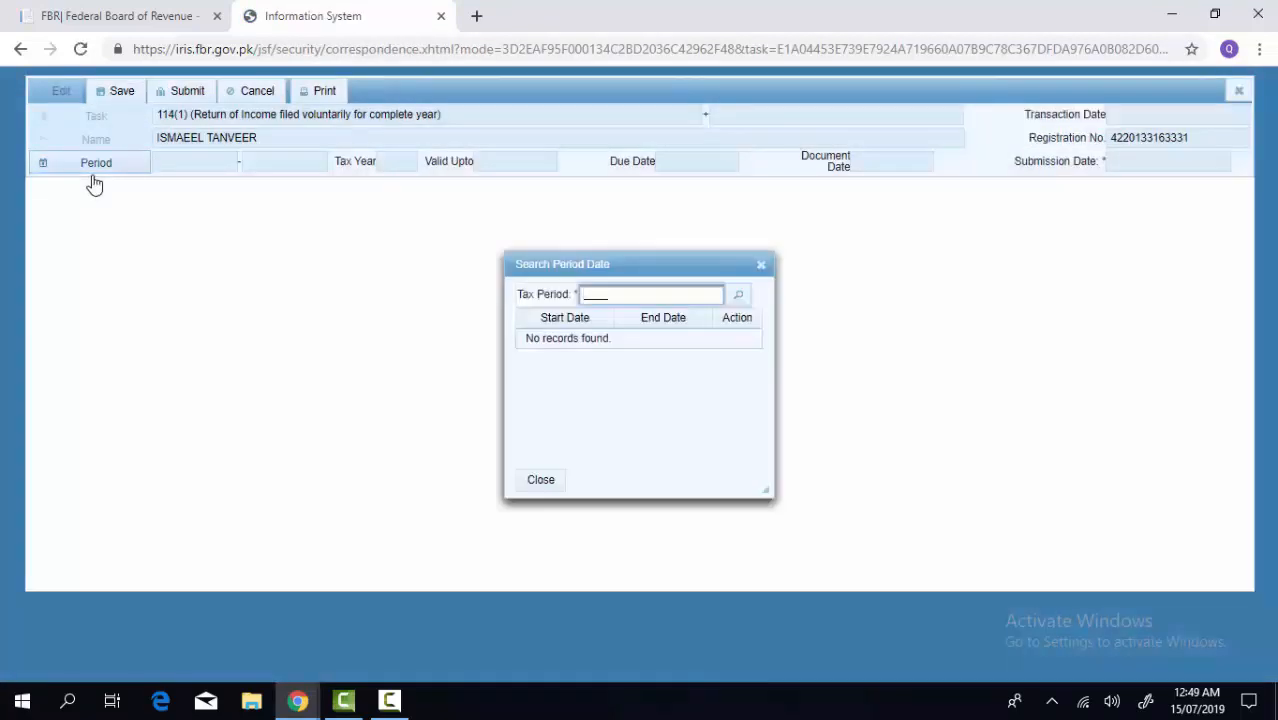
{"action": "type", "text": "2017"}
{"action": "key", "text": "Return"}
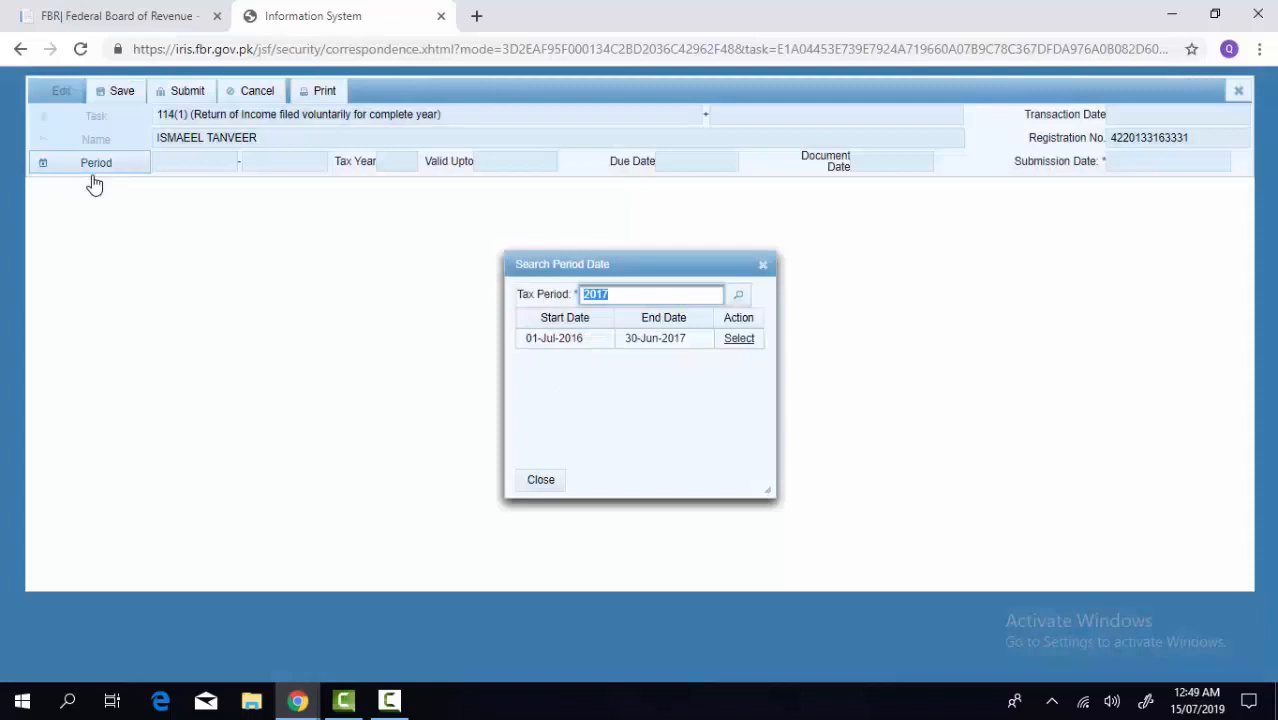
{"action": "left_click", "coordinate": [739, 340]}
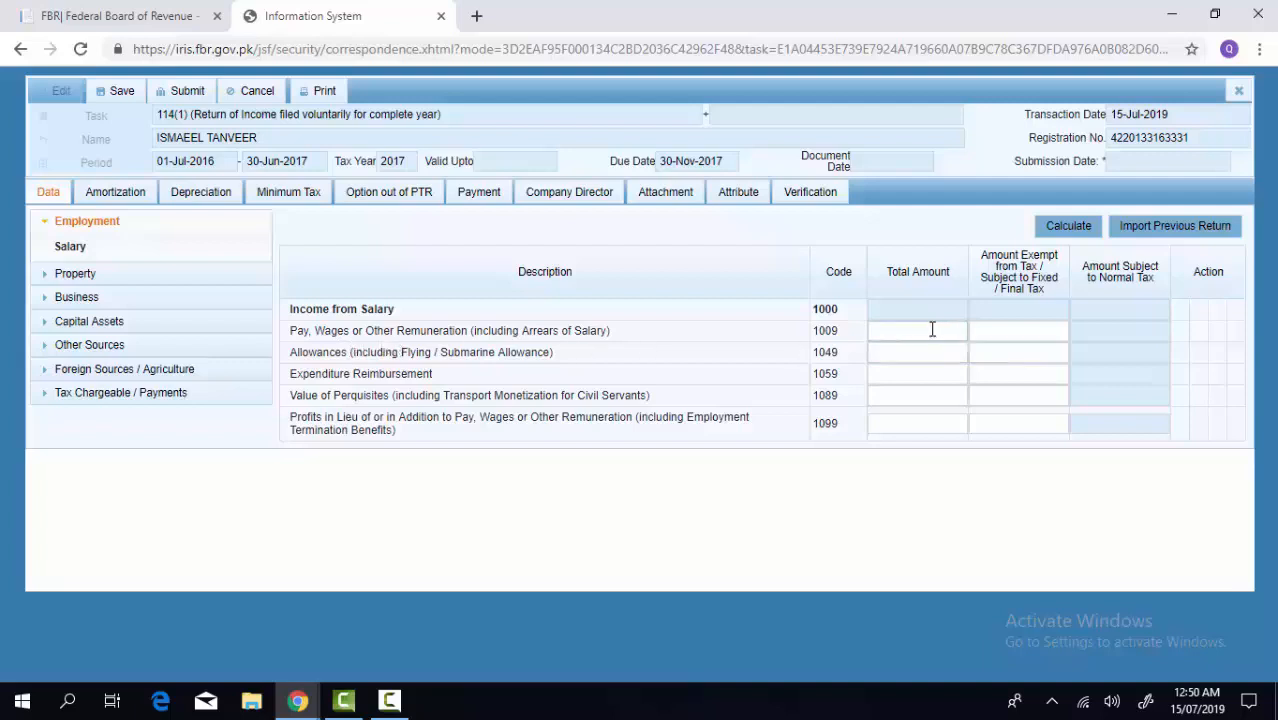
Step: Examine the salary income rows and amount columns, including pay and wages and expenditure reimbursement
{"action": "left_click", "coordinate": [932, 330]}
{"action": "left_click", "coordinate": [1042, 332]}
{"action": "left_click", "coordinate": [1128, 337]}
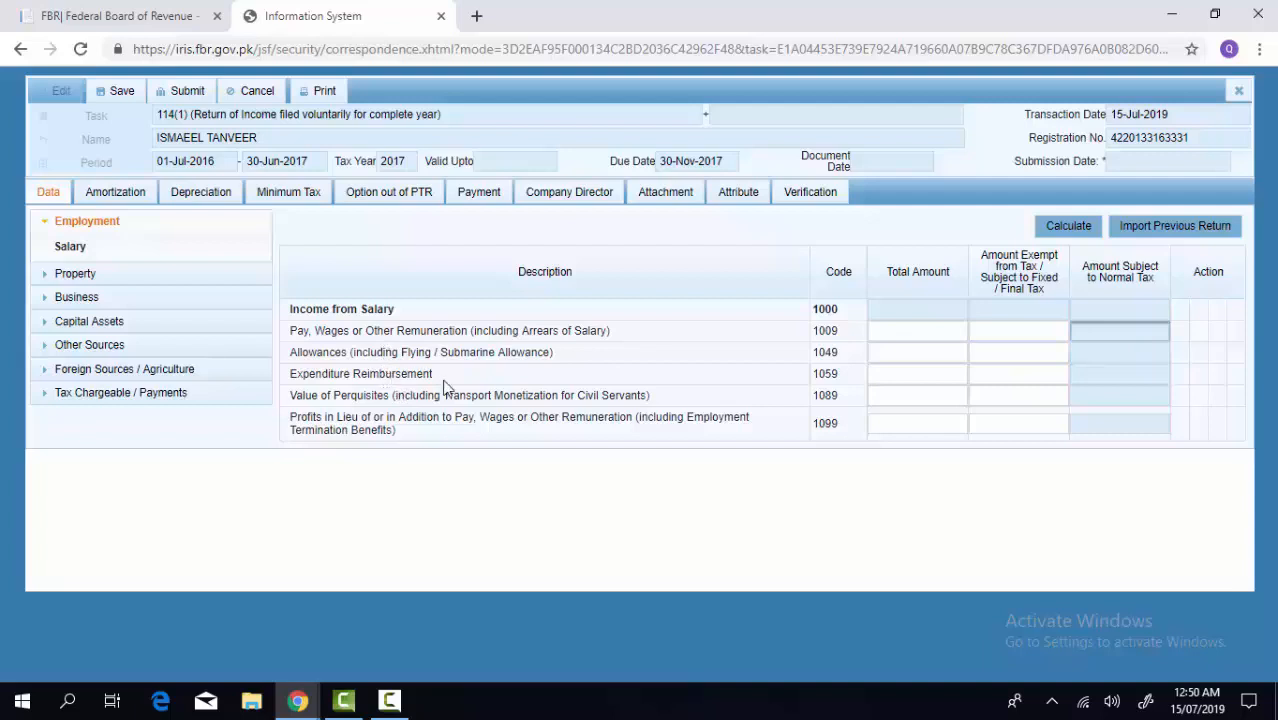
{"action": "left_click", "coordinate": [917, 382]}
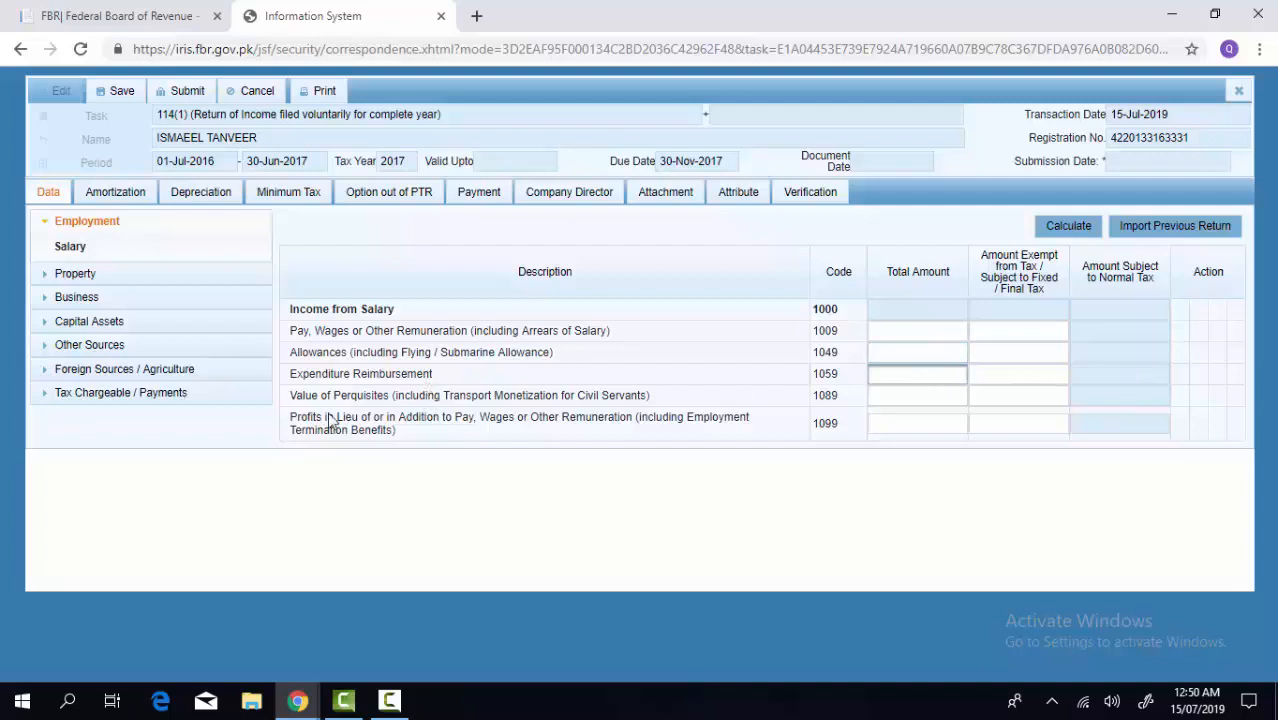
Step: Review the property receipts and deductions, including the rent received amount, and look over the subsections under Business
{"action": "left_click", "coordinate": [137, 277]}
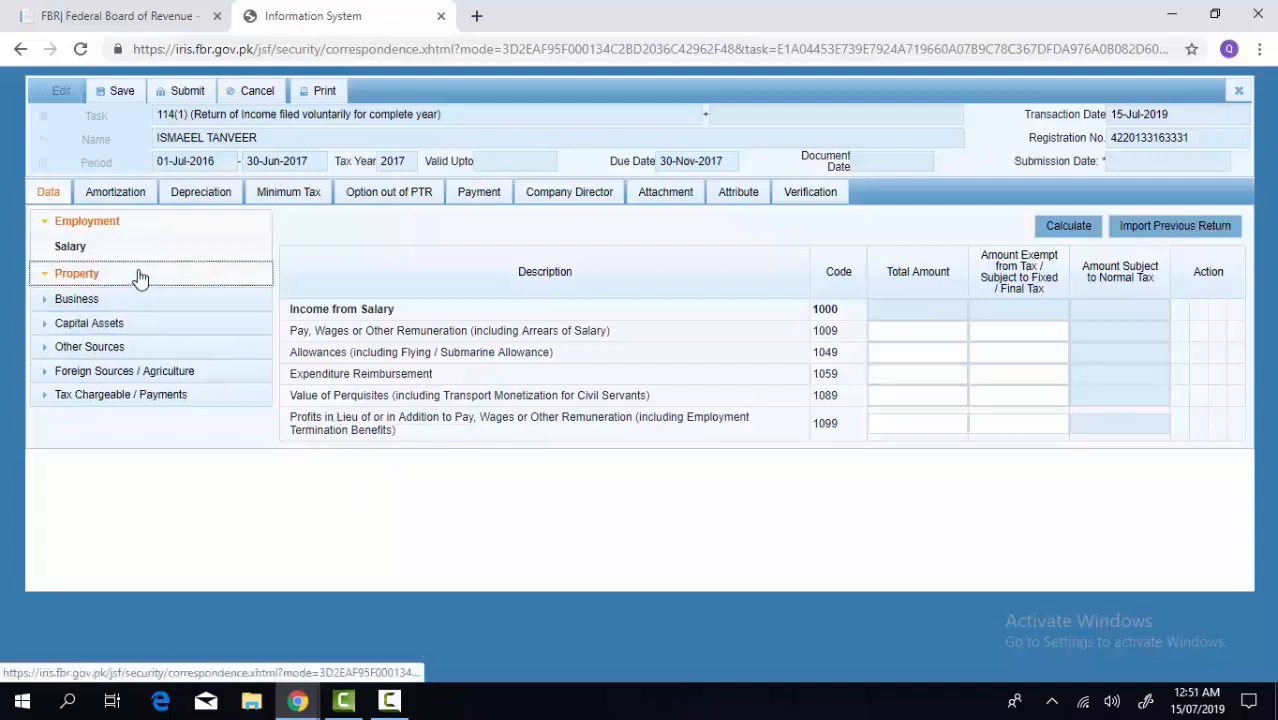
{"action": "left_click", "coordinate": [137, 292]}
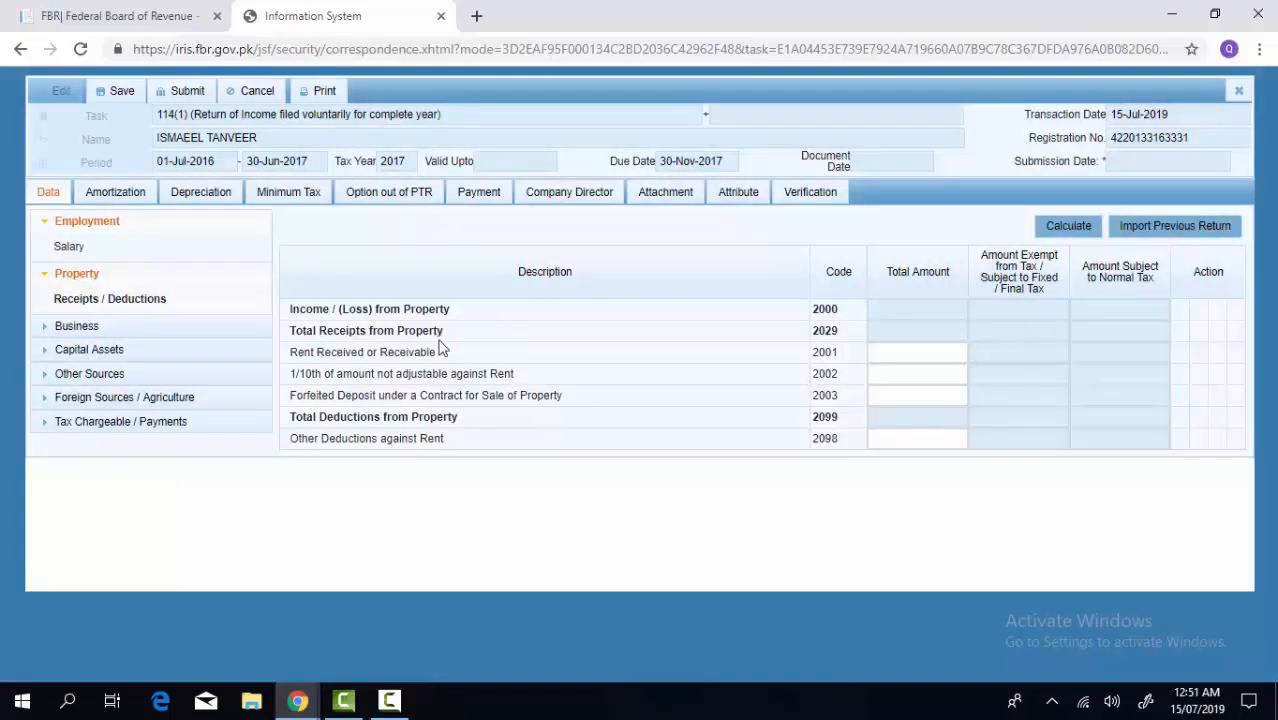
{"action": "left_click", "coordinate": [911, 351]}
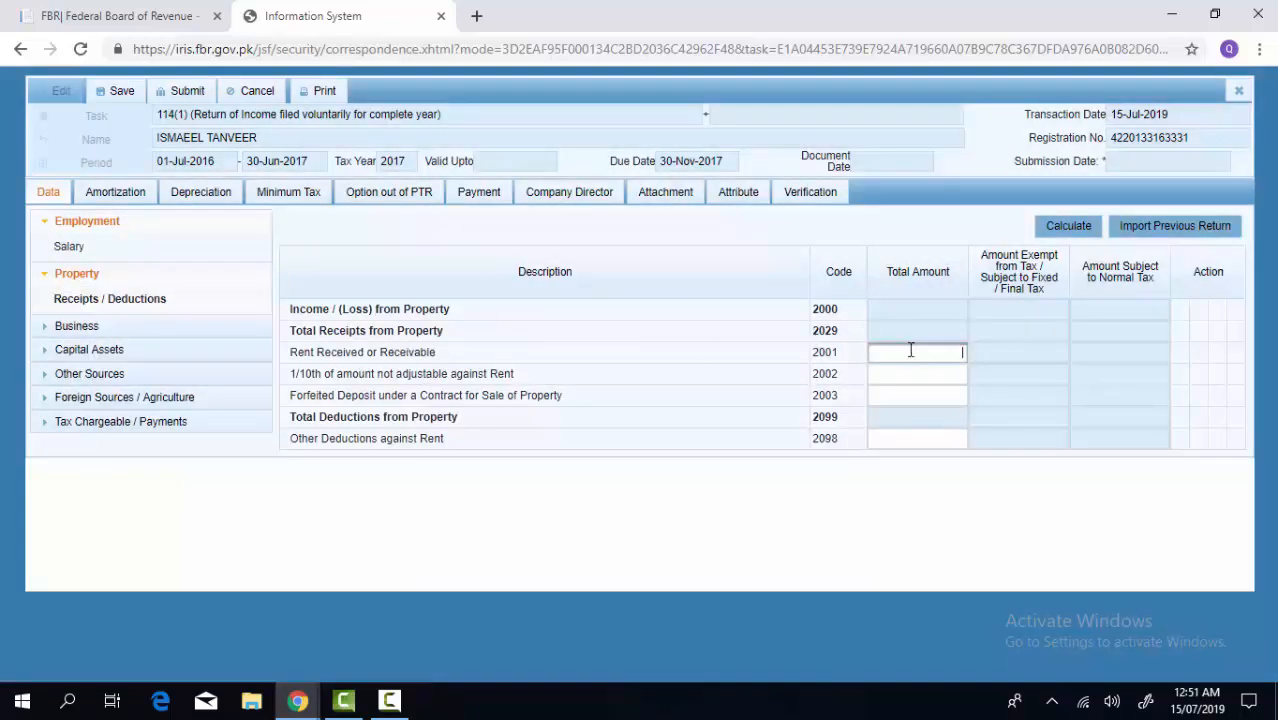
{"action": "left_click", "coordinate": [52, 328]}
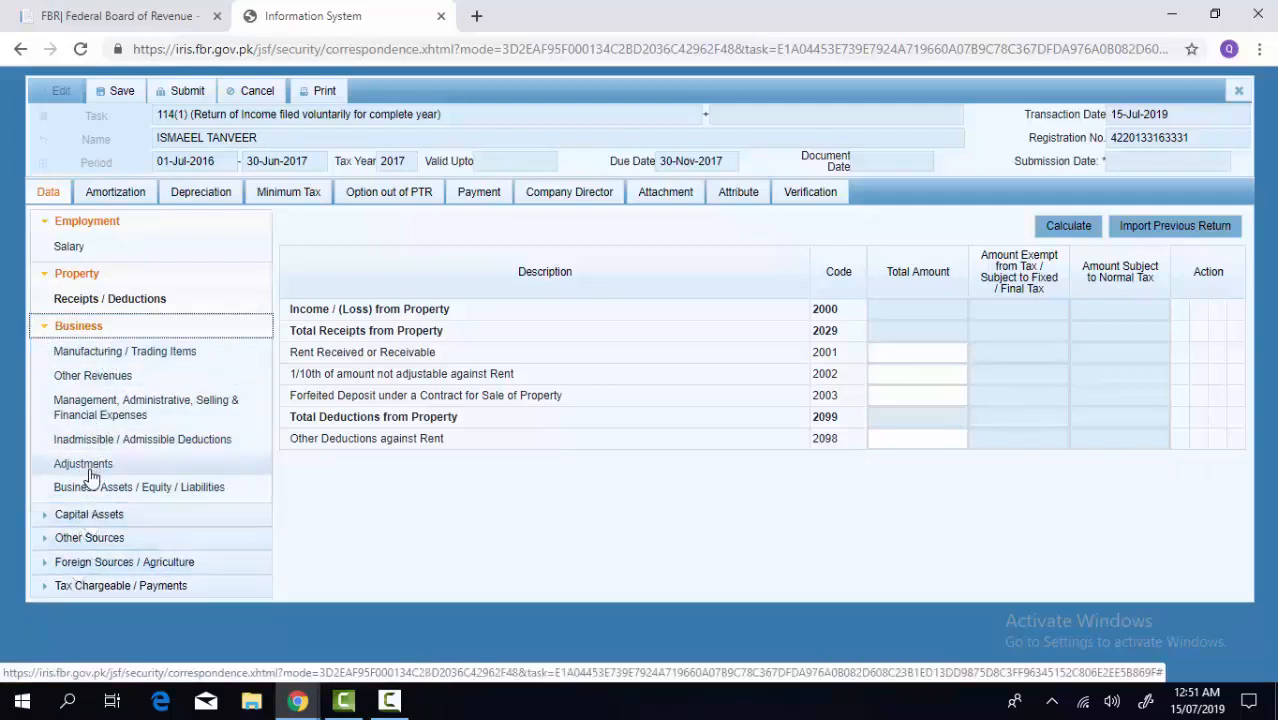
{"action": "left_click", "coordinate": [80, 326]}
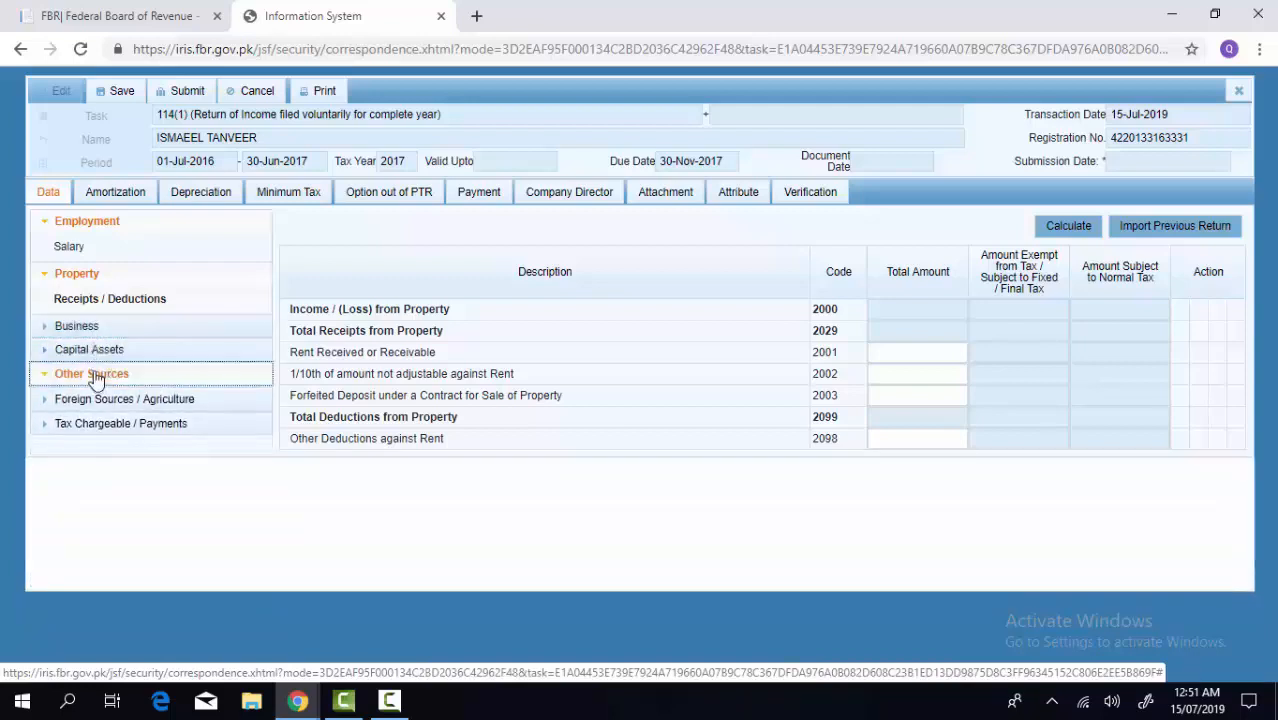
Step: Open the receipts and deductions under Other Sources and examine the total and exempt amount fields for Annuity / Pension
{"action": "left_click", "coordinate": [94, 374]}
{"action": "left_click", "coordinate": [96, 400]}
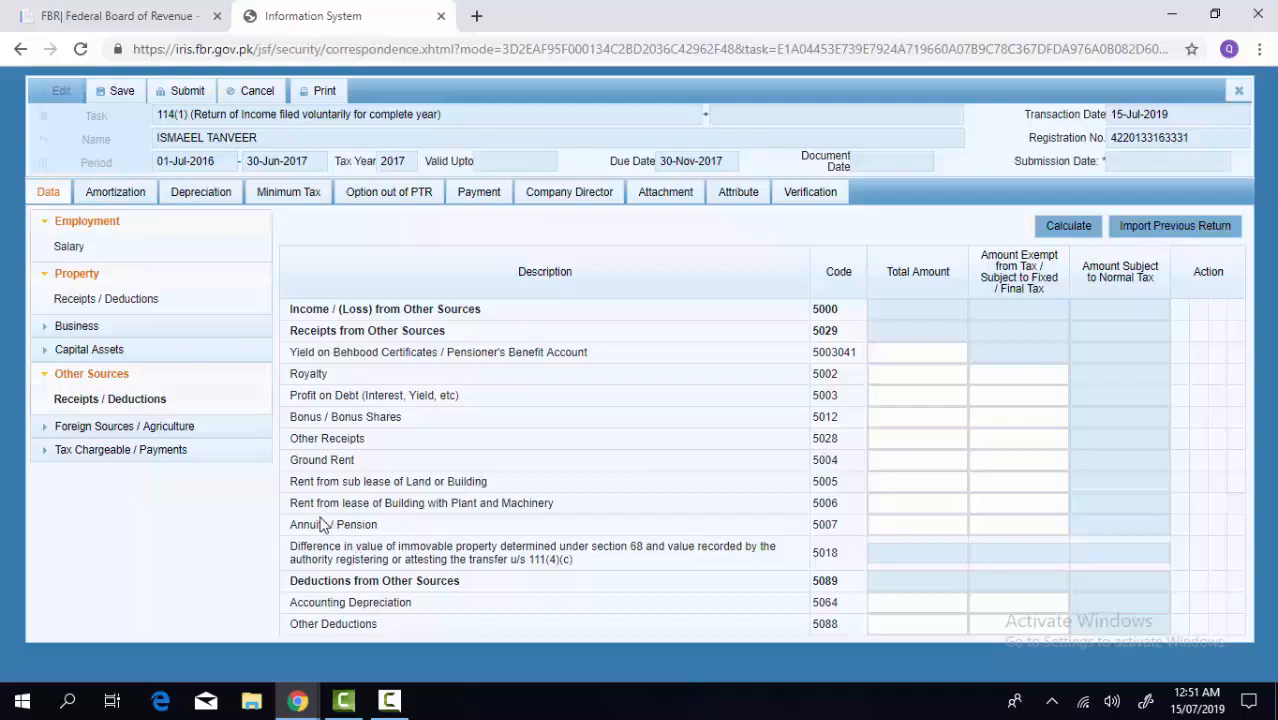
{"action": "left_click_drag", "start_coordinate": [291, 524], "coordinate": [390, 530]}
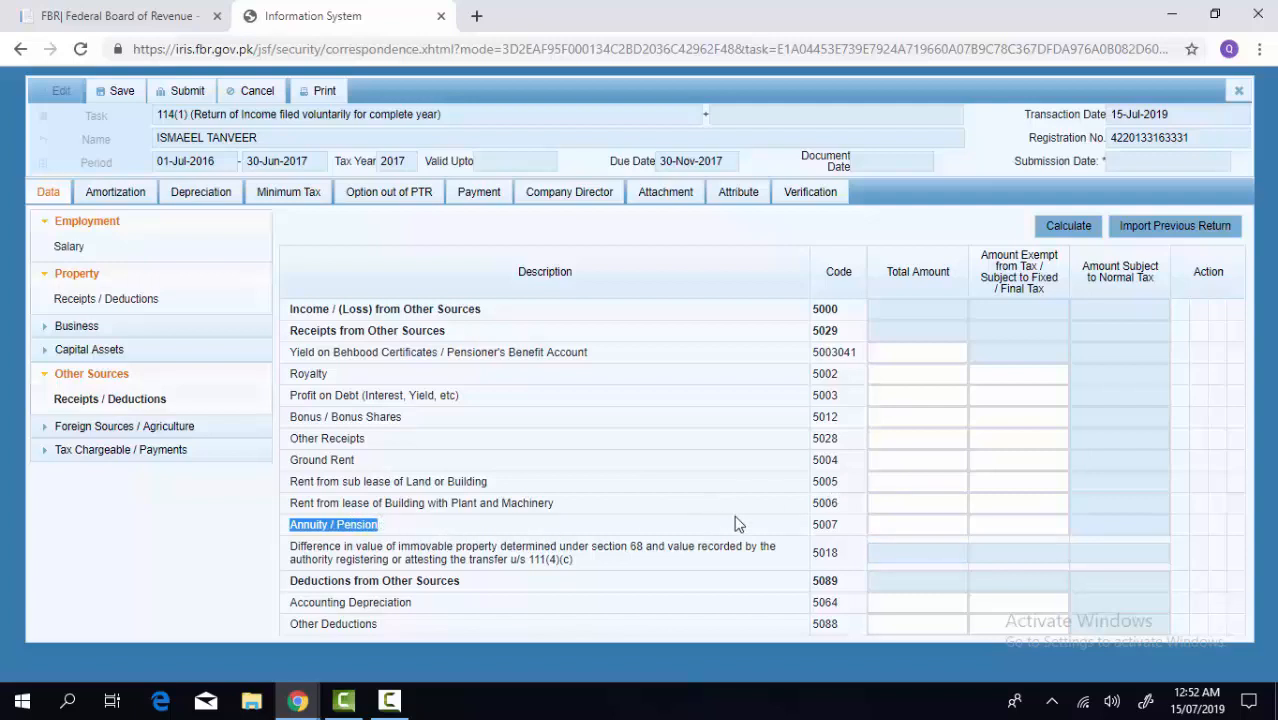
{"action": "left_click", "coordinate": [875, 527]}
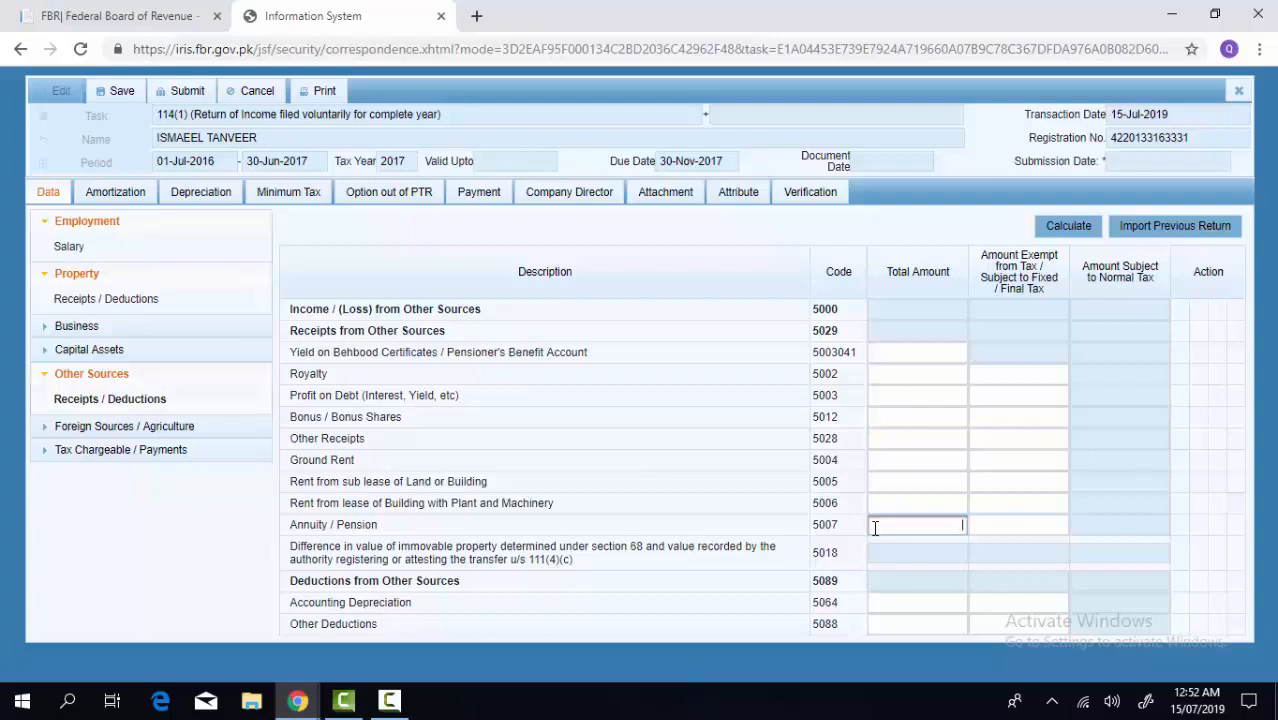
{"action": "left_click", "coordinate": [1010, 529]}
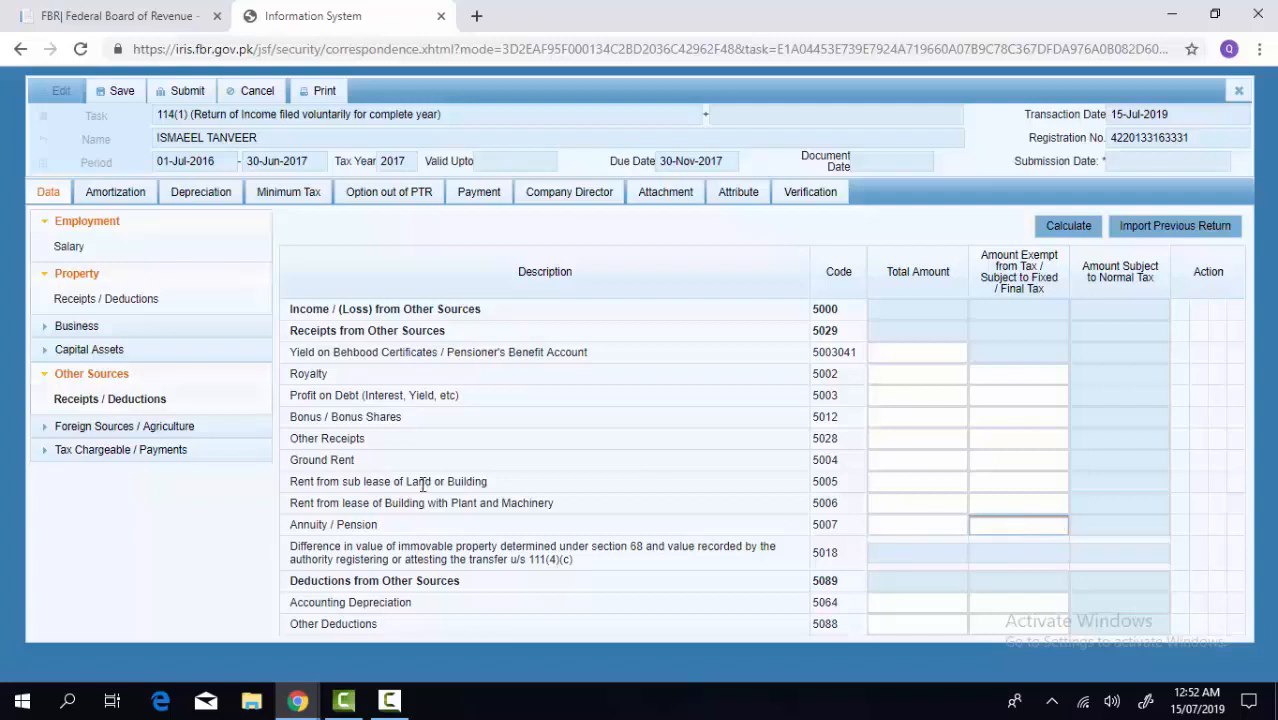
Step: Expand the Foreign Sources / Agriculture and Tax Chargeable / Payments sections and look over their subsections
{"action": "left_click", "coordinate": [119, 429]}
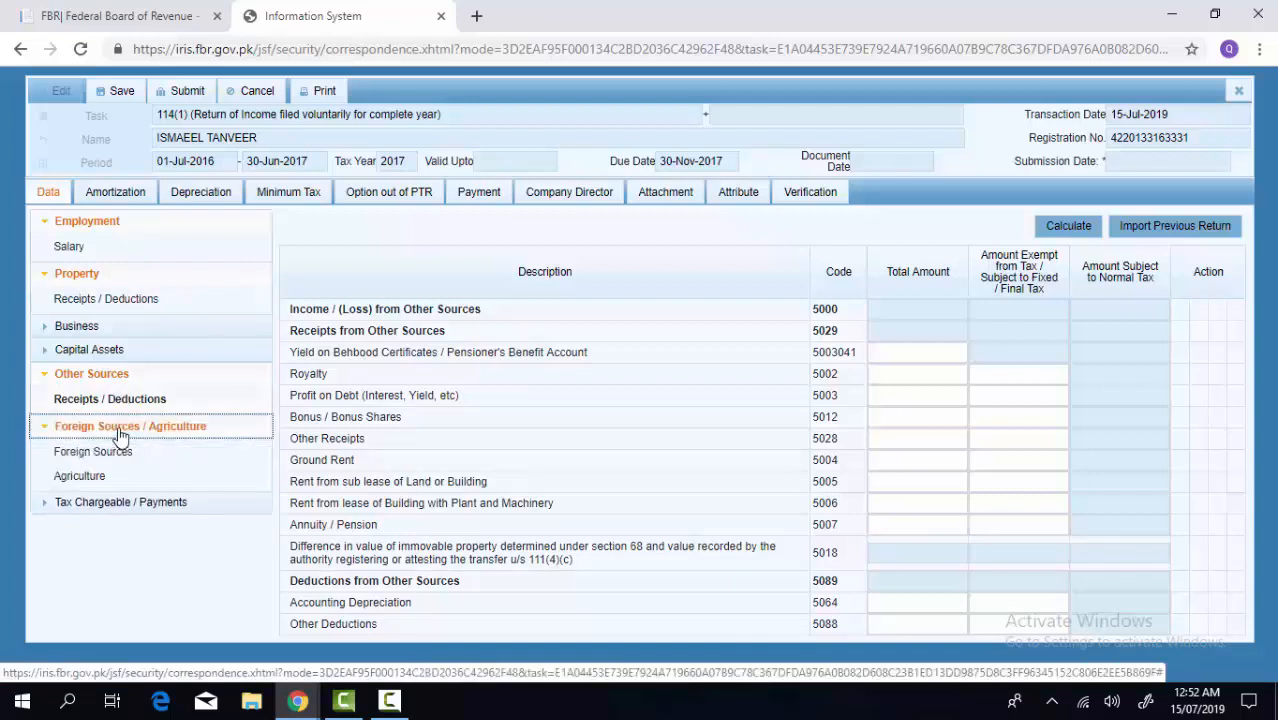
{"action": "left_click", "coordinate": [97, 507]}
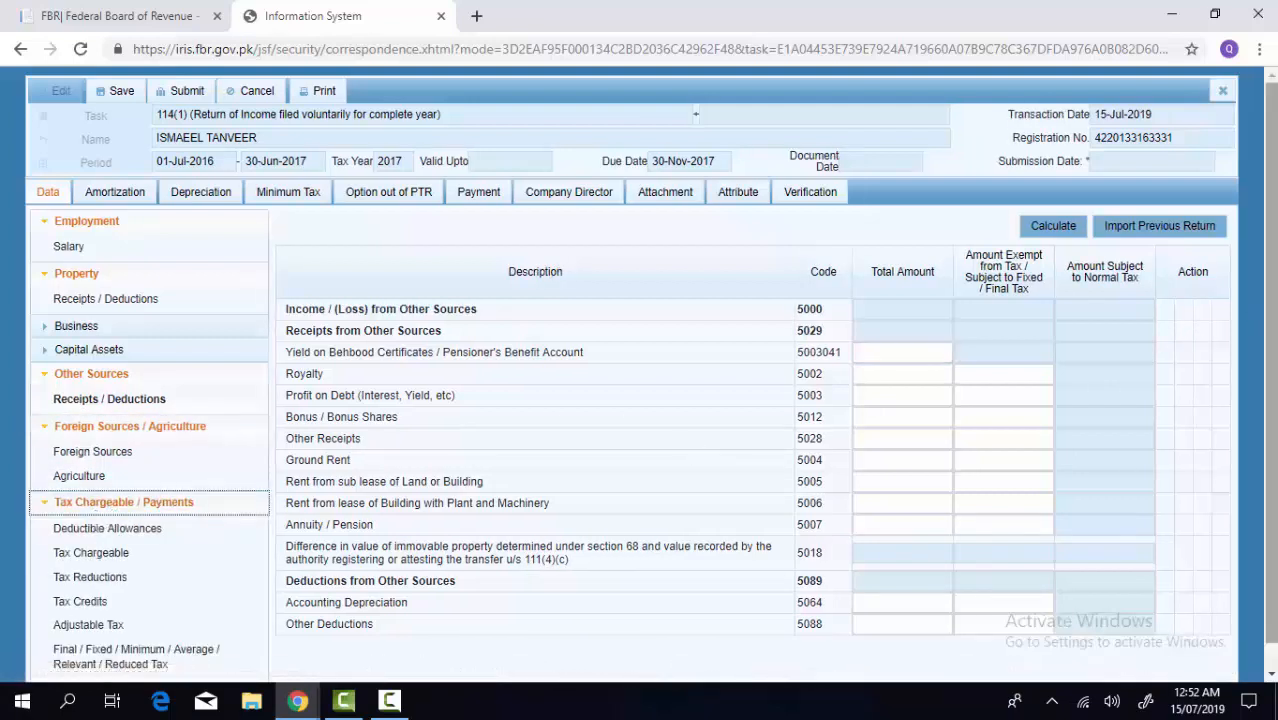
{"action": "scroll", "coordinate": [1271, 325], "scroll_direction": "down", "scroll_amount": 1}
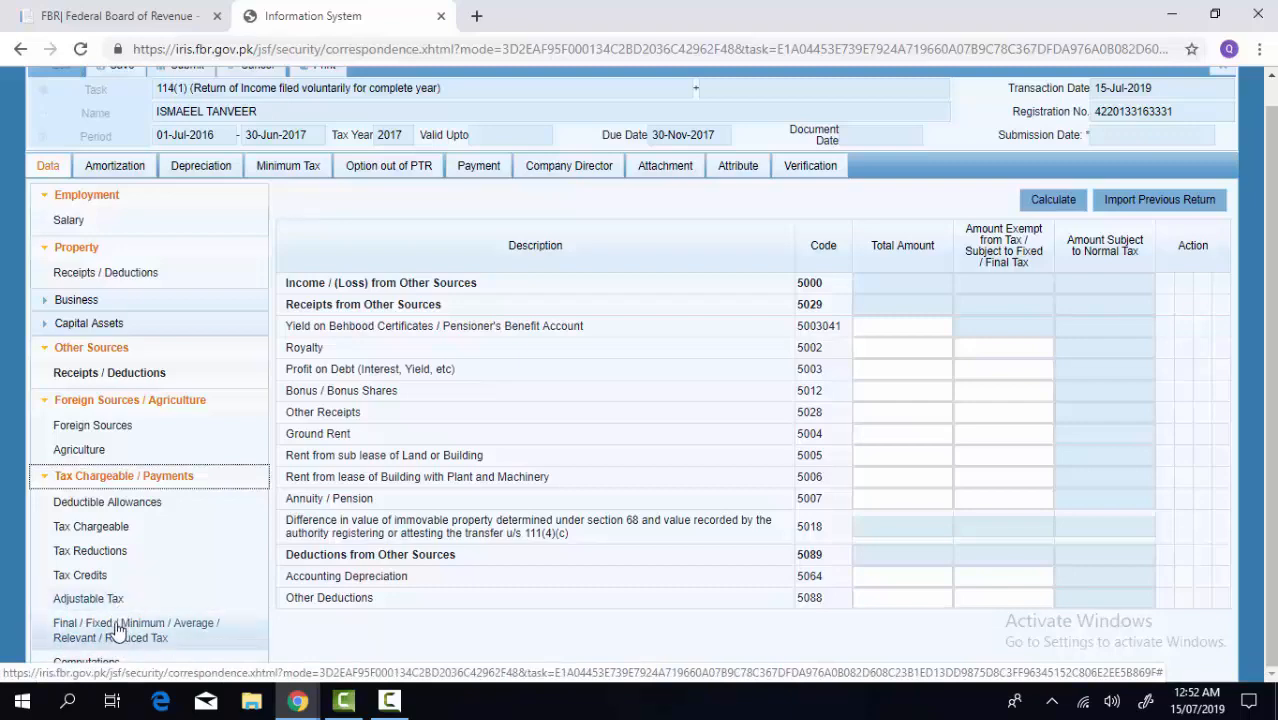
Step: Open Adjustable Tax and examine its rows, including cash withdrawal from bank, certain banking transactions and motor vehicle registration fee
{"action": "left_click", "coordinate": [117, 601]}
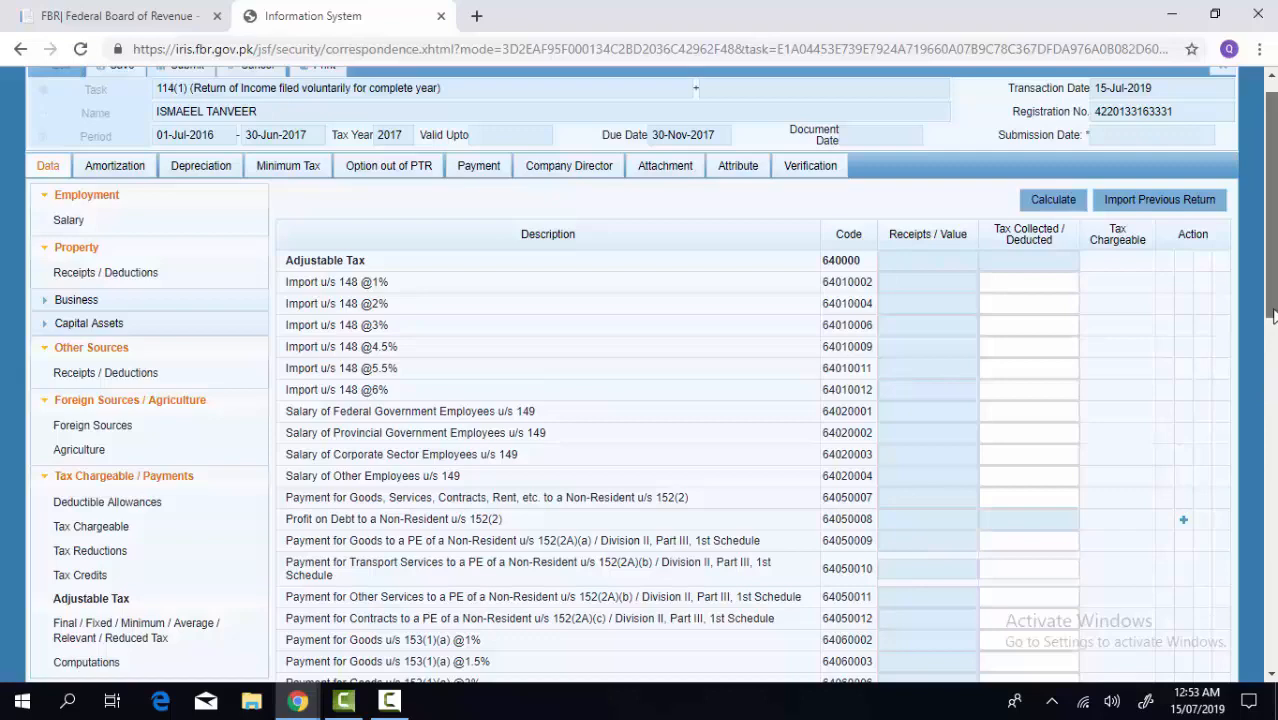
{"action": "scroll", "coordinate": [1273, 316], "scroll_direction": "down", "scroll_amount": 1}
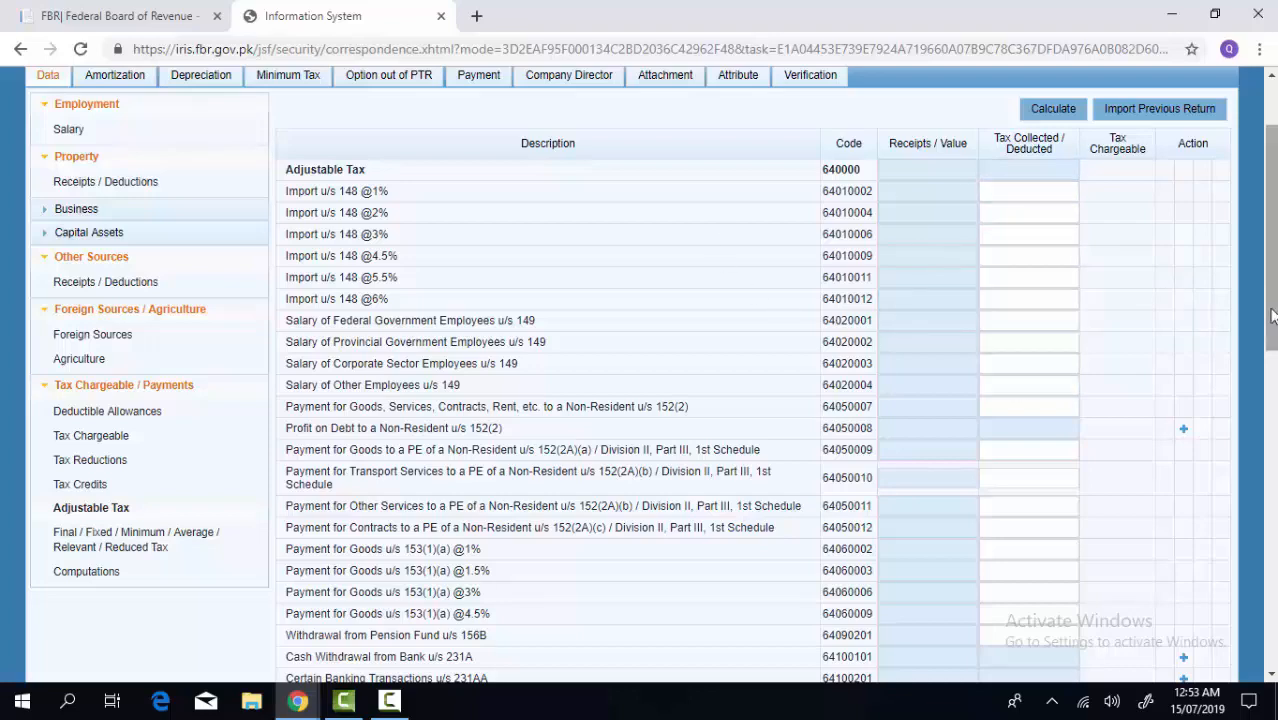
{"action": "left_click_drag", "start_coordinate": [1271, 316], "coordinate": [1273, 388]}
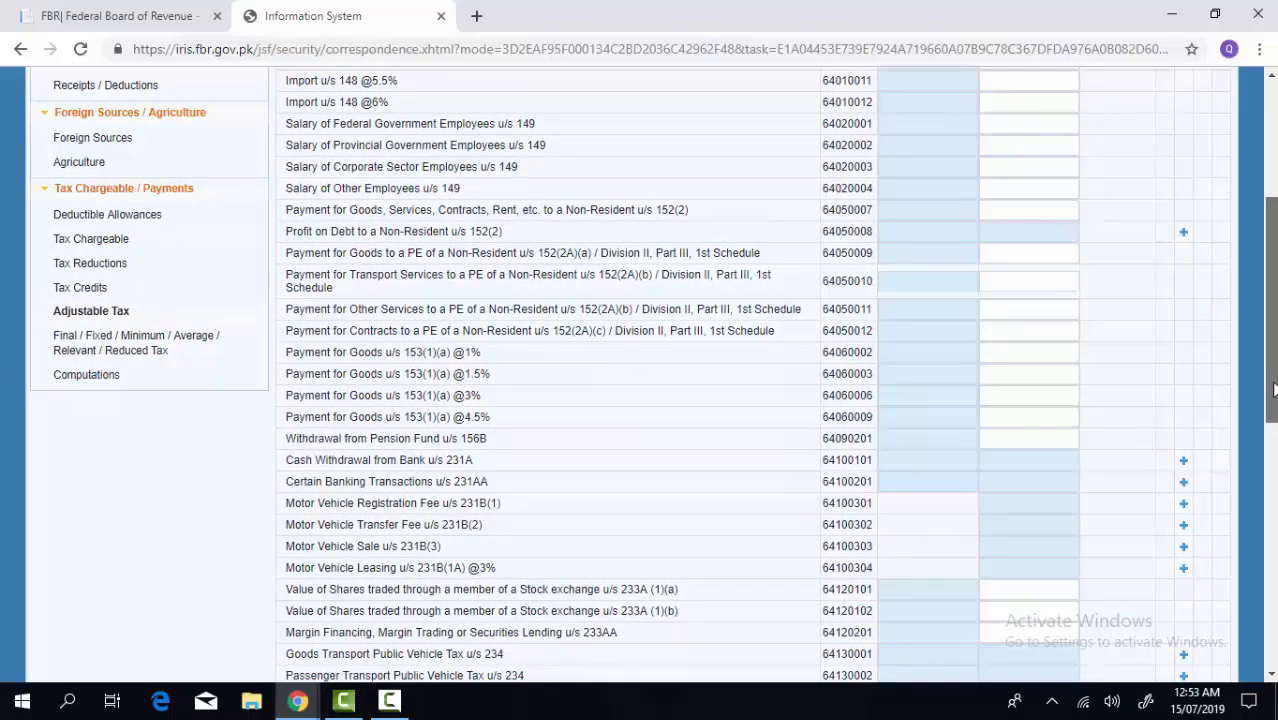
{"action": "left_click_drag", "start_coordinate": [1273, 388], "coordinate": [1273, 420]}
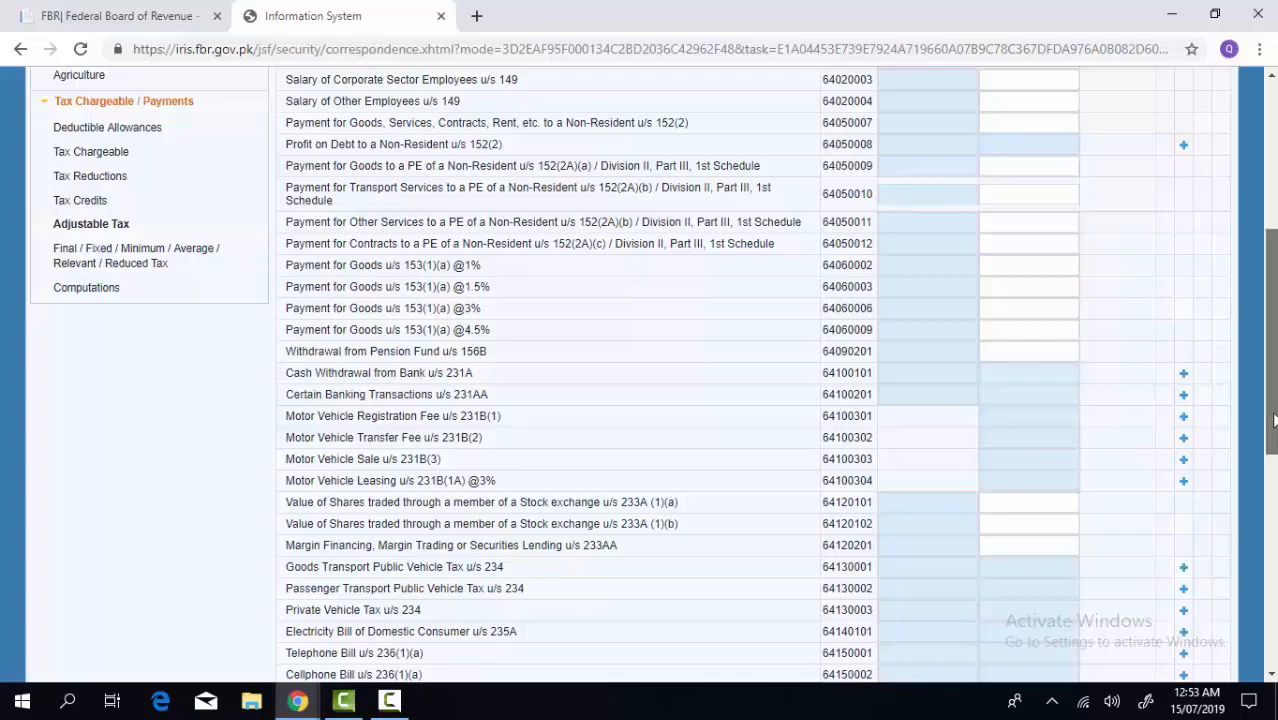
{"action": "left_click_drag", "start_coordinate": [1273, 424], "coordinate": [1273, 465]}
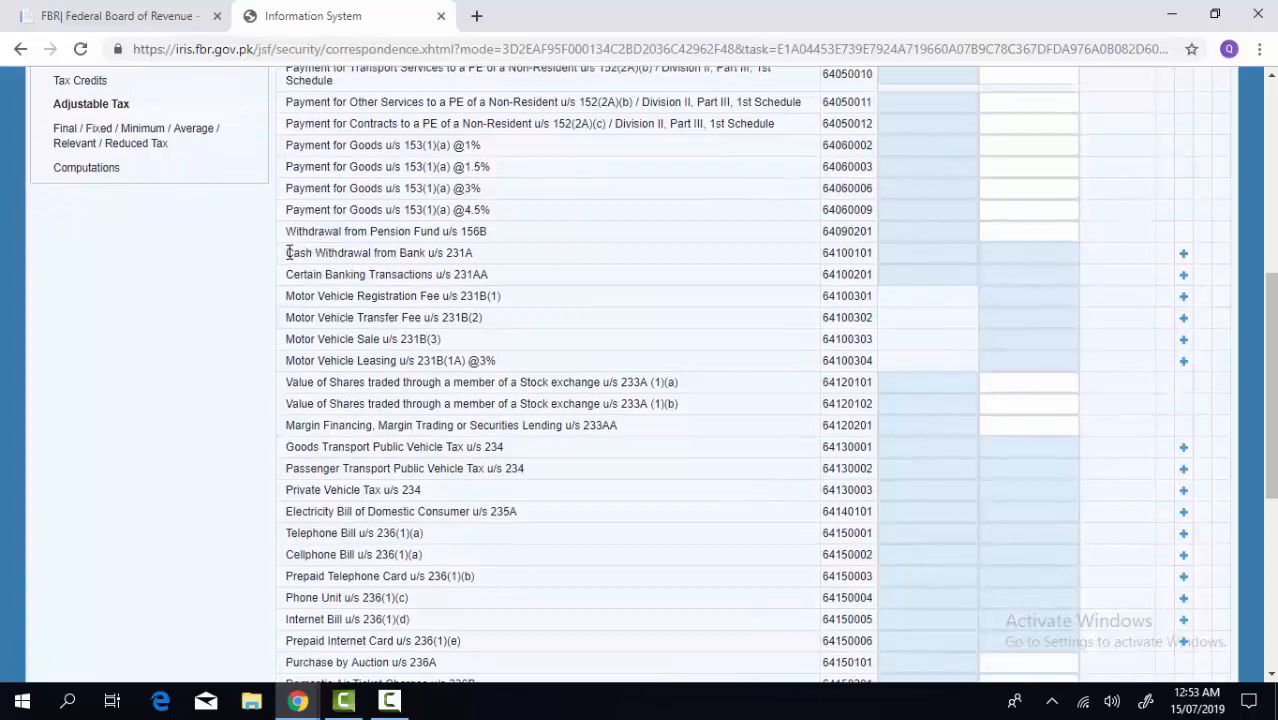
{"action": "left_click_drag", "start_coordinate": [288, 253], "coordinate": [503, 259]}
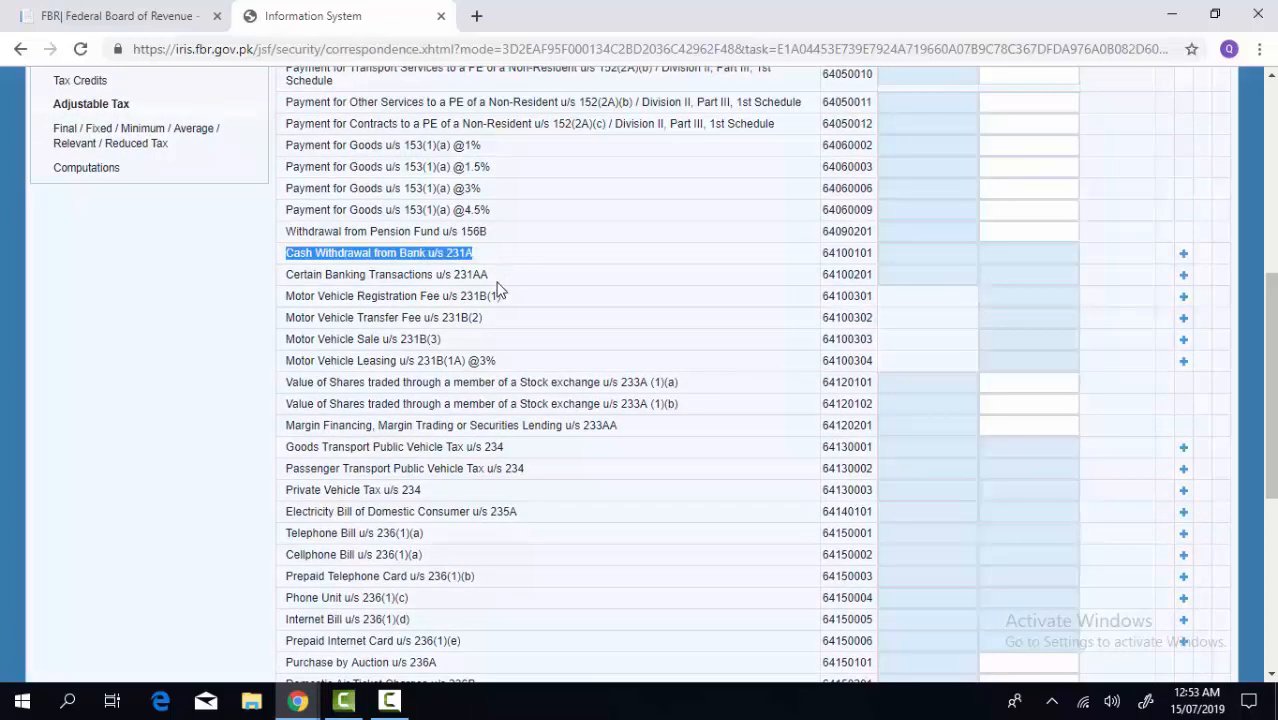
{"action": "left_click_drag", "start_coordinate": [497, 278], "coordinate": [288, 277]}
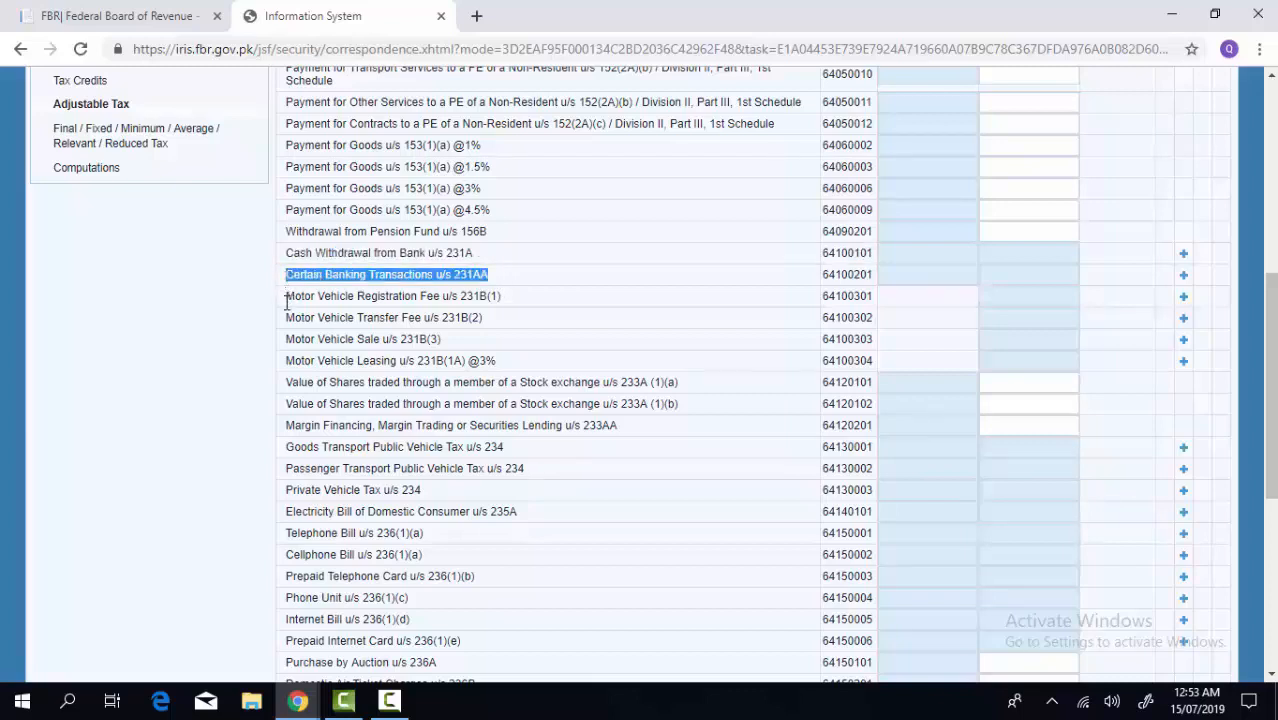
{"action": "left_click_drag", "start_coordinate": [287, 296], "coordinate": [578, 296]}
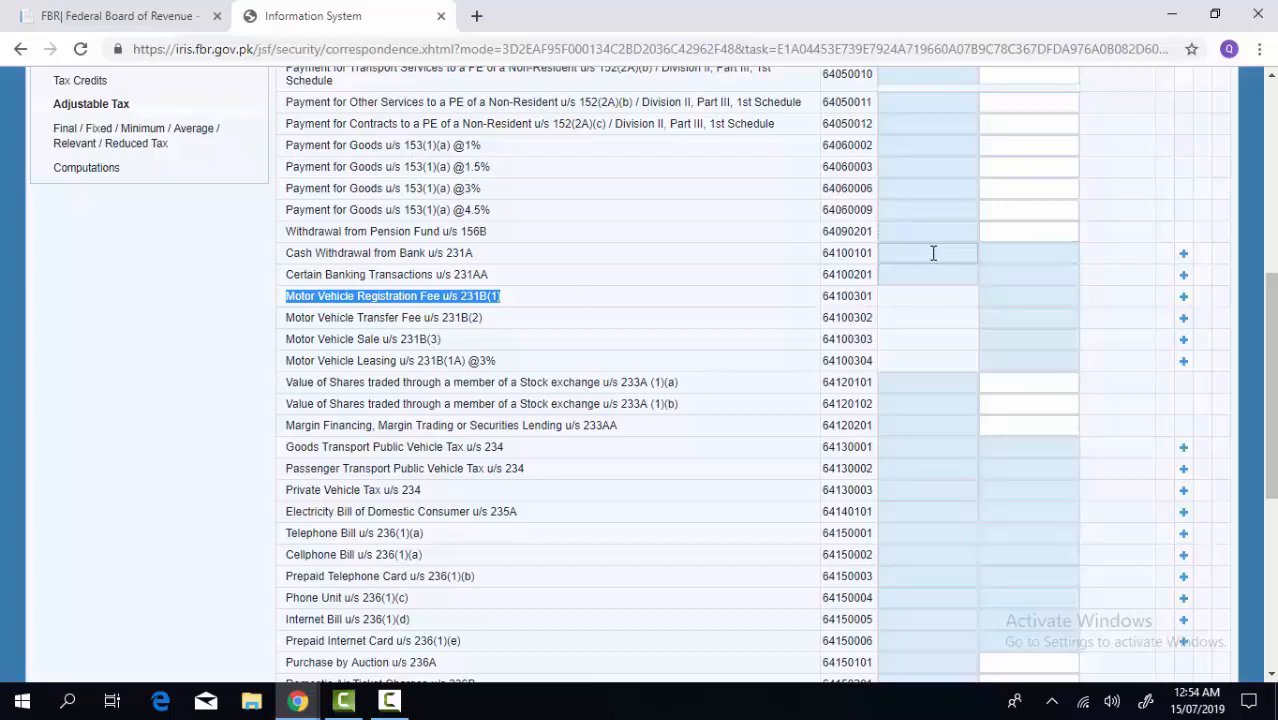
Step: View the new-entry form for Cash Withdrawal from Bank u/s 231A without adding anything, and look over the remaining adjustable tax rows
{"action": "left_click", "coordinate": [1186, 257]}
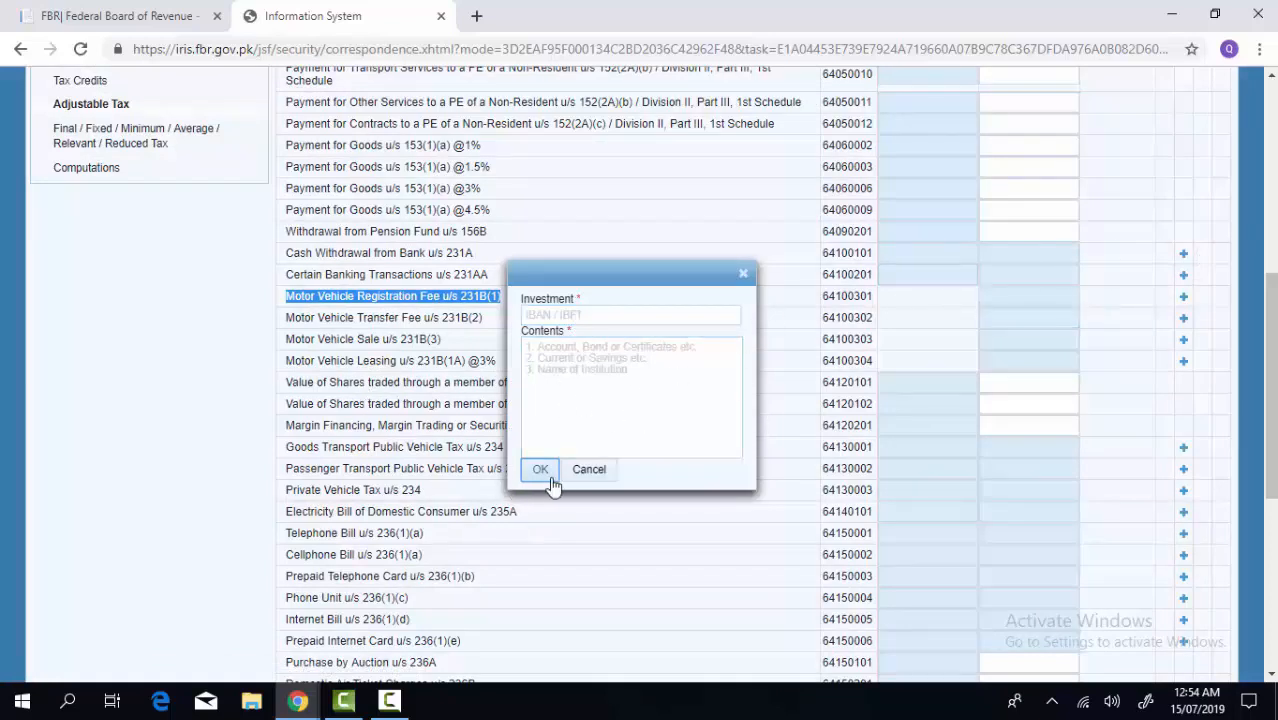
{"action": "left_click", "coordinate": [590, 470]}
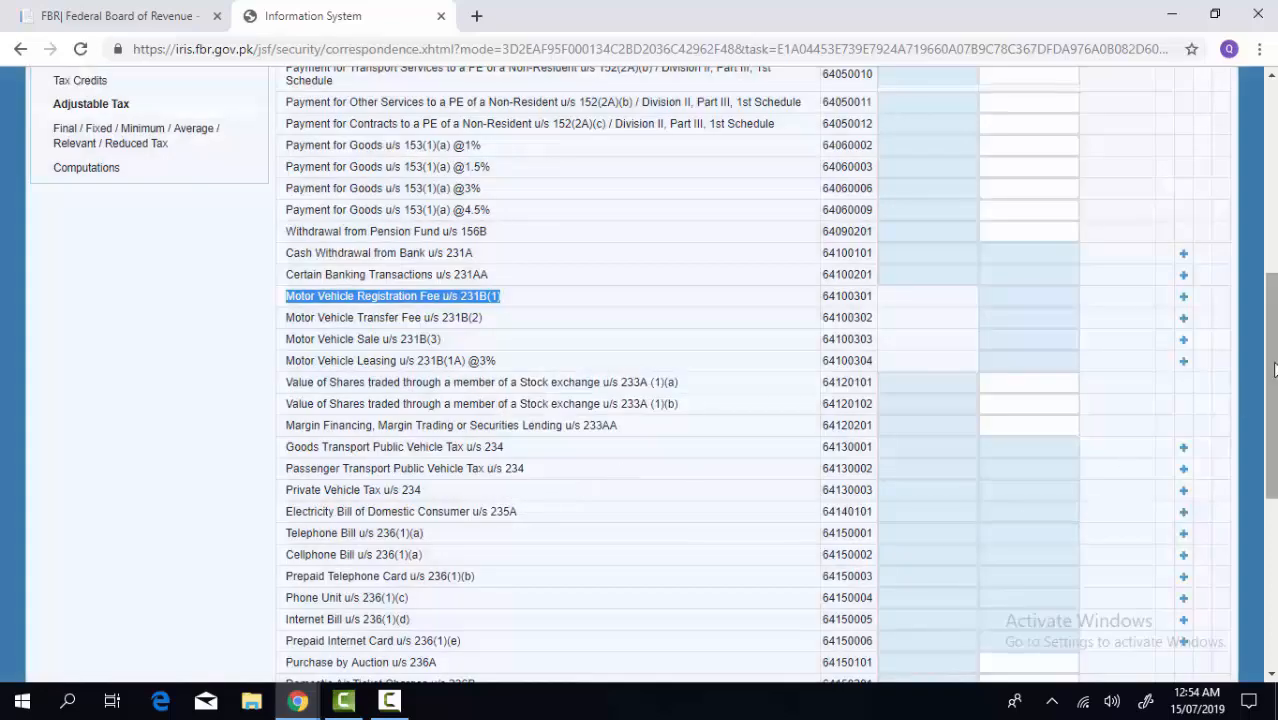
{"action": "left_click_drag", "start_coordinate": [1273, 370], "coordinate": [1273, 421]}
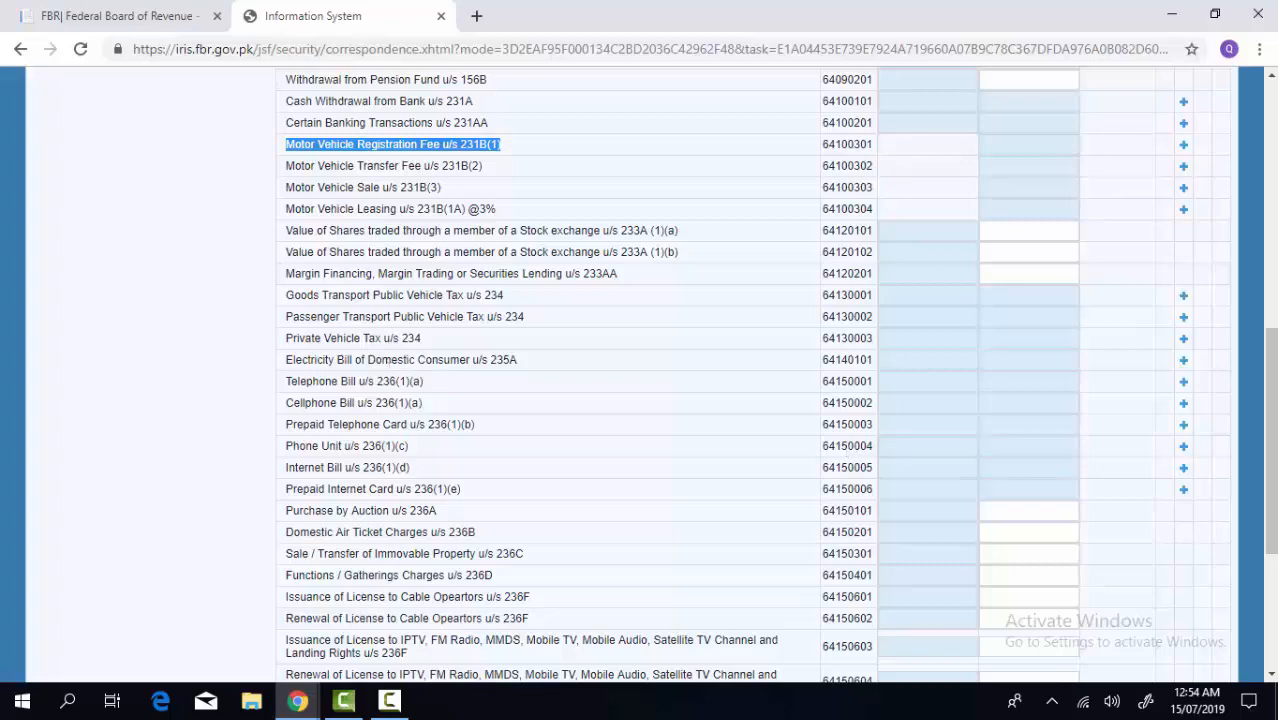
{"action": "left_click_drag", "start_coordinate": [1271, 348], "coordinate": [1272, 251]}
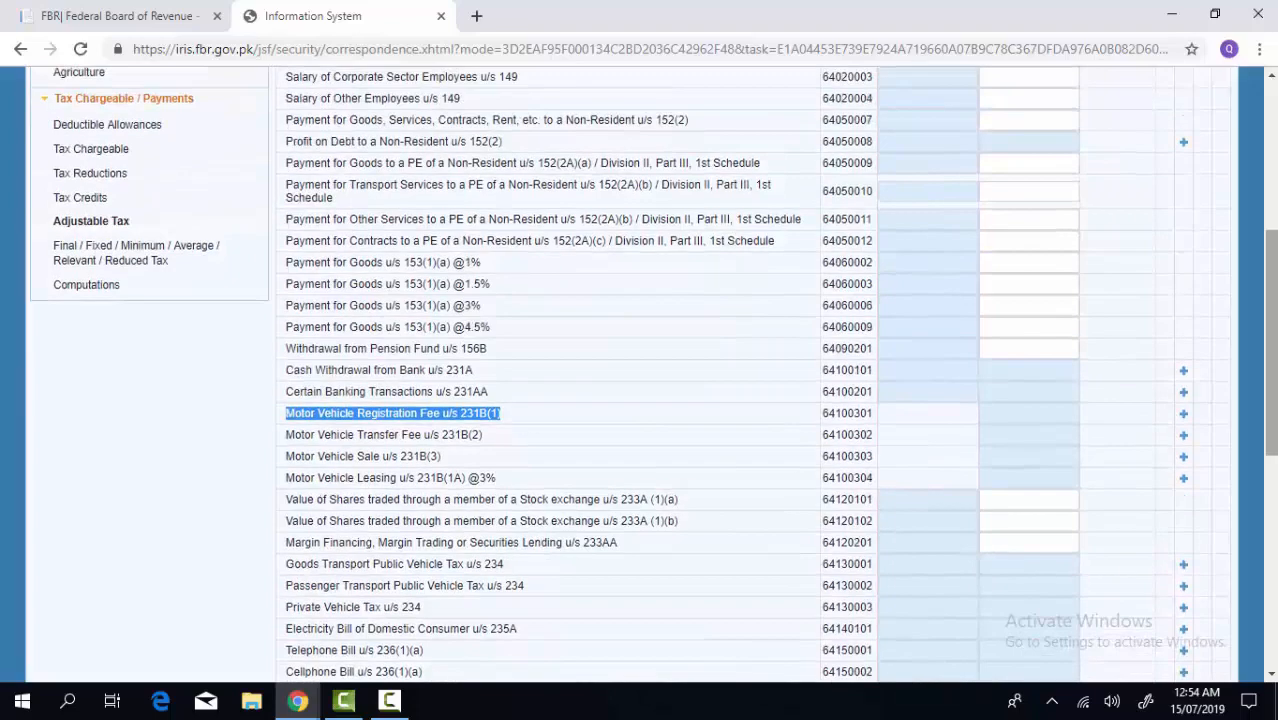
Step: Examine the Final / Fixed / Minimum / Average / Relevant / Reduced Tax rows and compare their amount columns with those of Adjustable Tax
{"action": "left_click", "coordinate": [170, 255]}
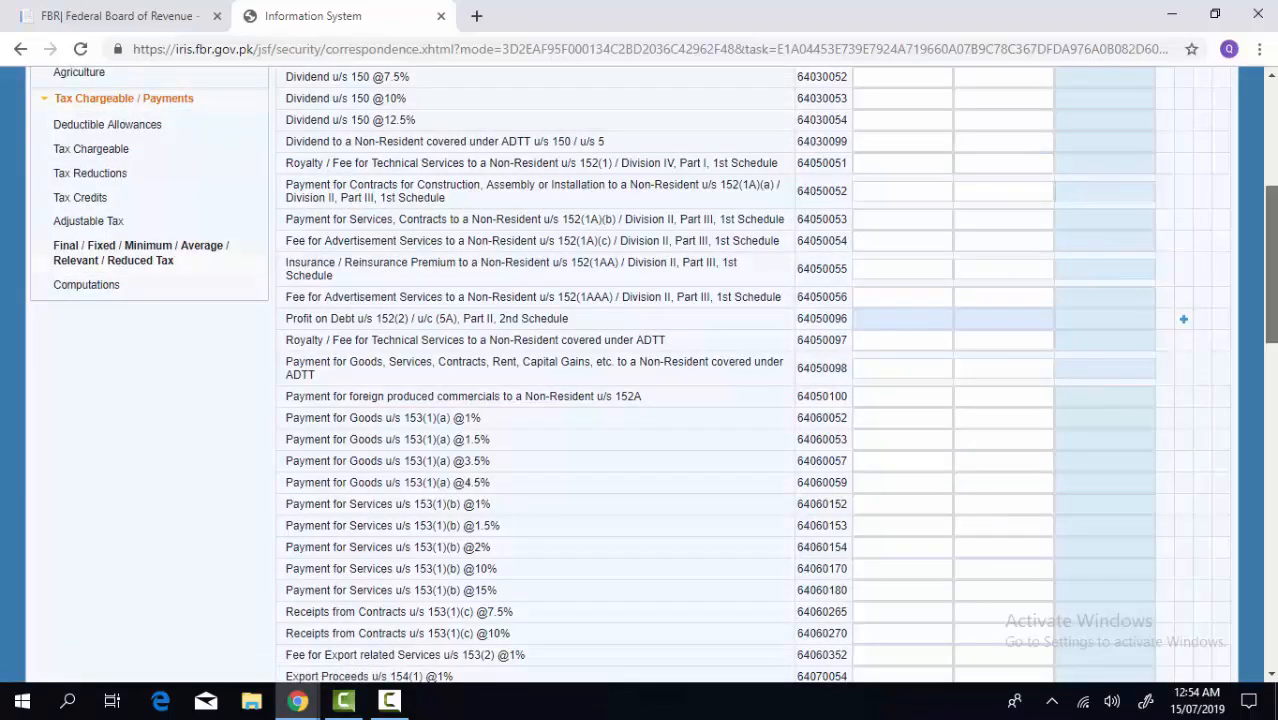
{"action": "left_click_drag", "start_coordinate": [1271, 262], "coordinate": [1271, 209]}
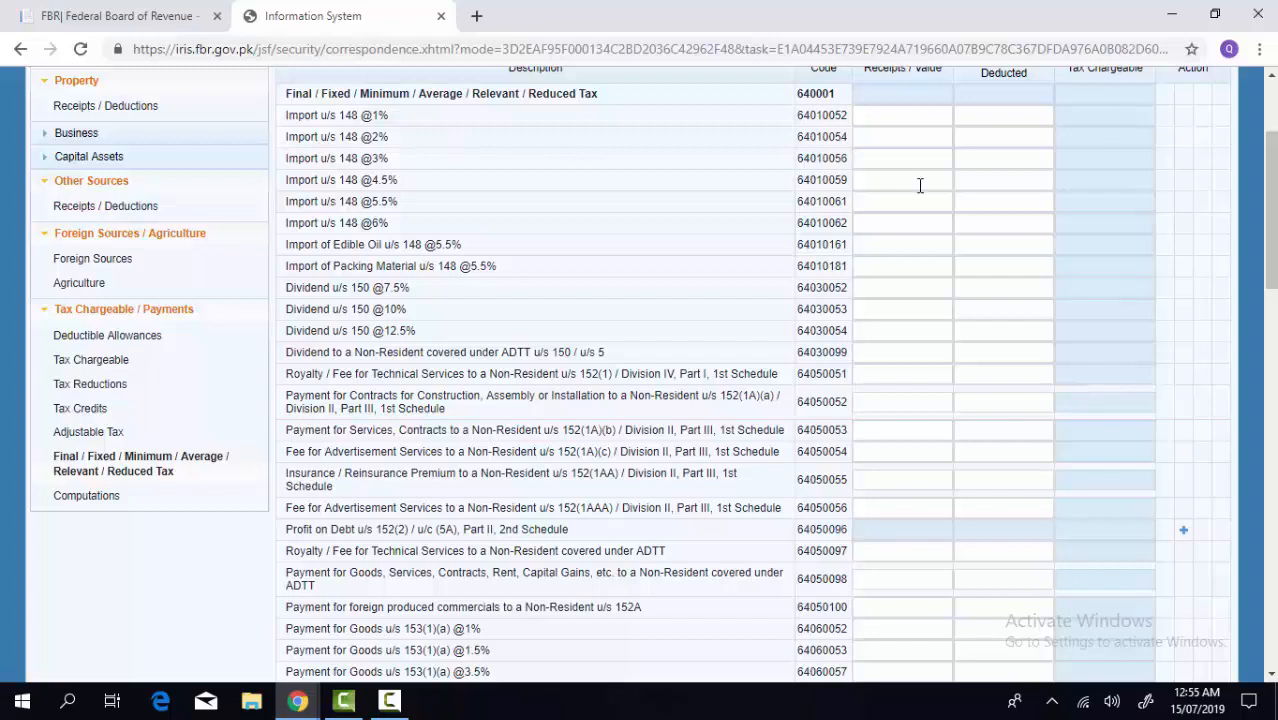
{"action": "left_click", "coordinate": [62, 438]}
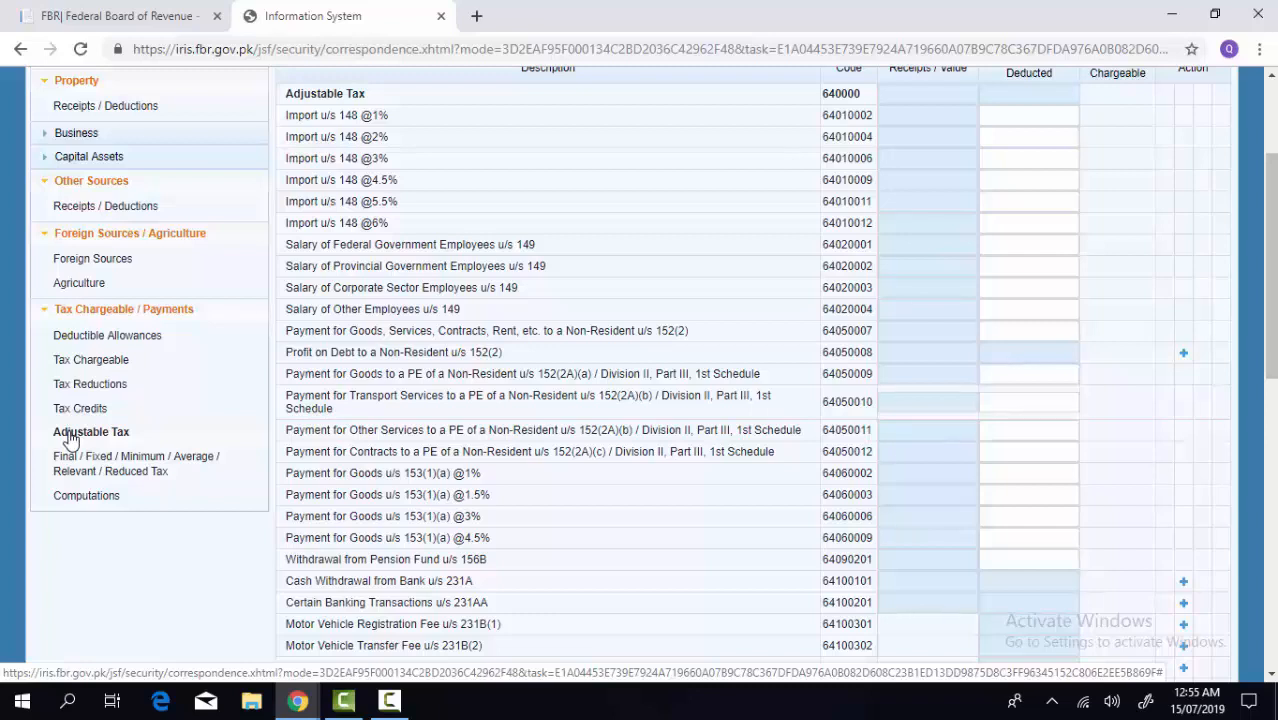
{"action": "left_click", "coordinate": [140, 472]}
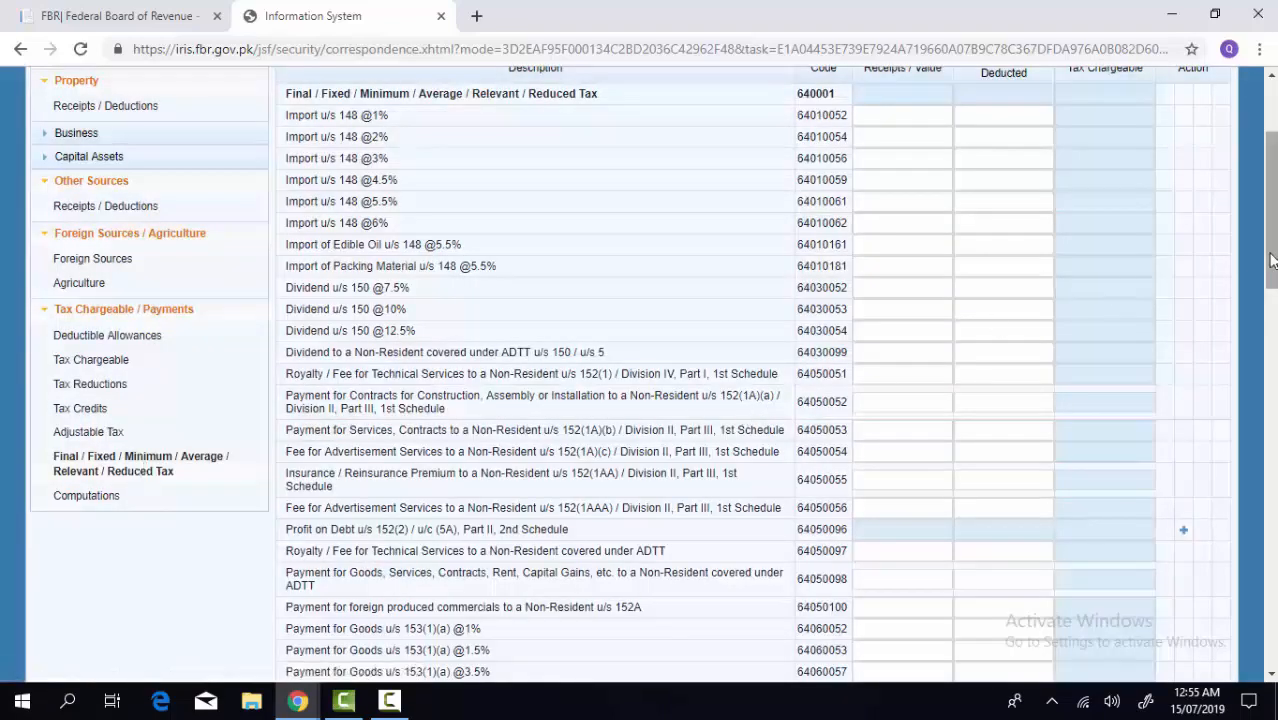
{"action": "left_click_drag", "start_coordinate": [1271, 260], "coordinate": [1271, 362]}
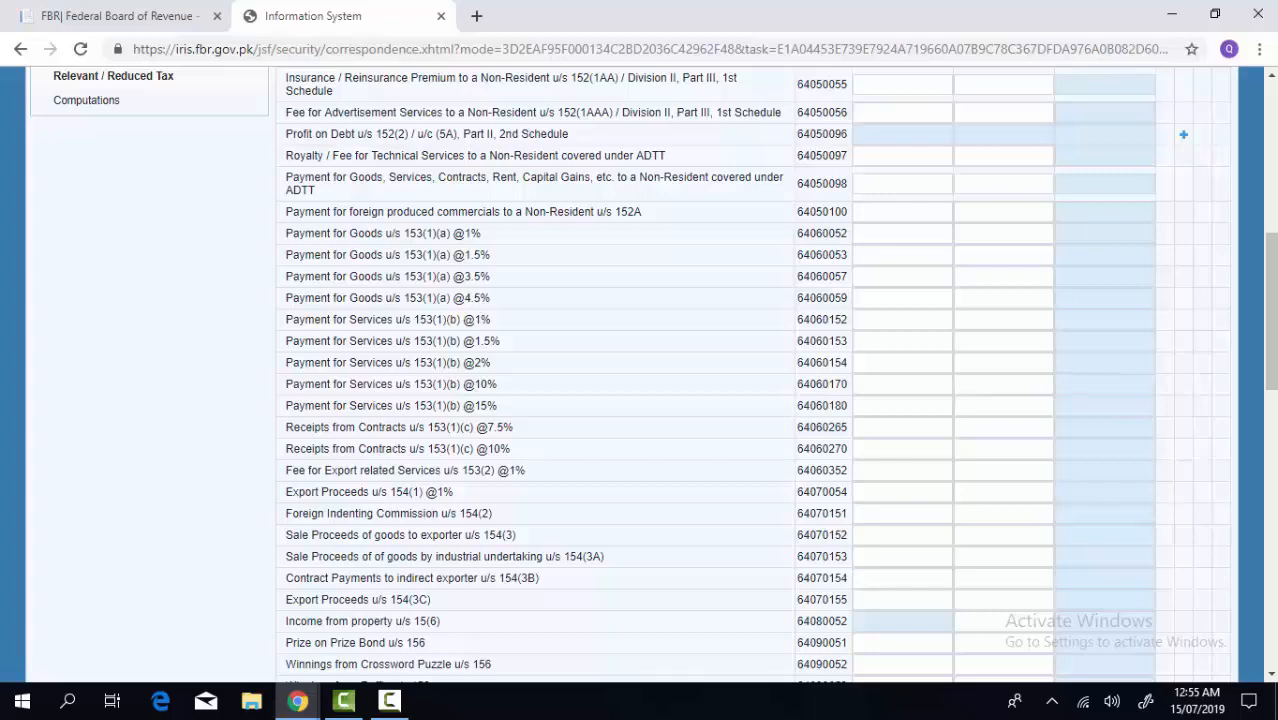
{"action": "mouse_move", "coordinate": [1273, 337]}
{"action": "left_mouse_down"}
{"action": "mouse_move", "coordinate": [1274, 695]}
{"action": "mouse_move", "coordinate": [1274, 318]}
{"action": "left_mouse_up"}
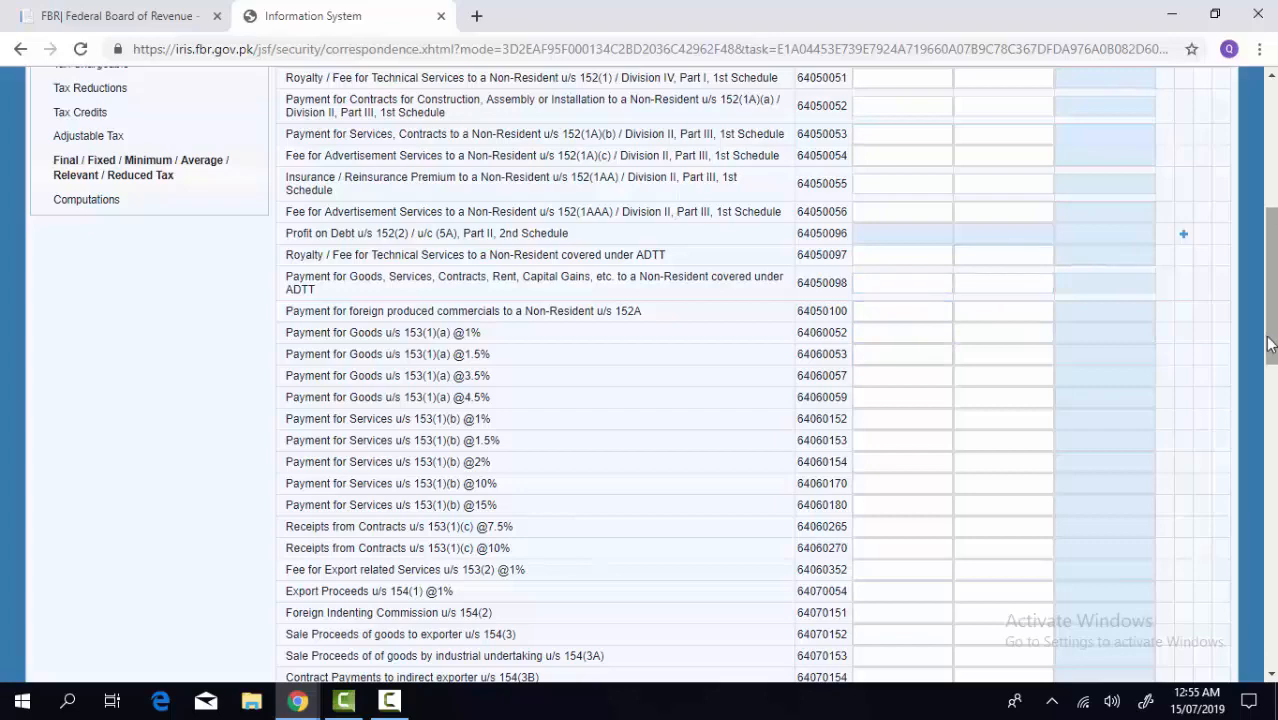
{"action": "left_click_drag", "start_coordinate": [1270, 343], "coordinate": [1270, 250]}
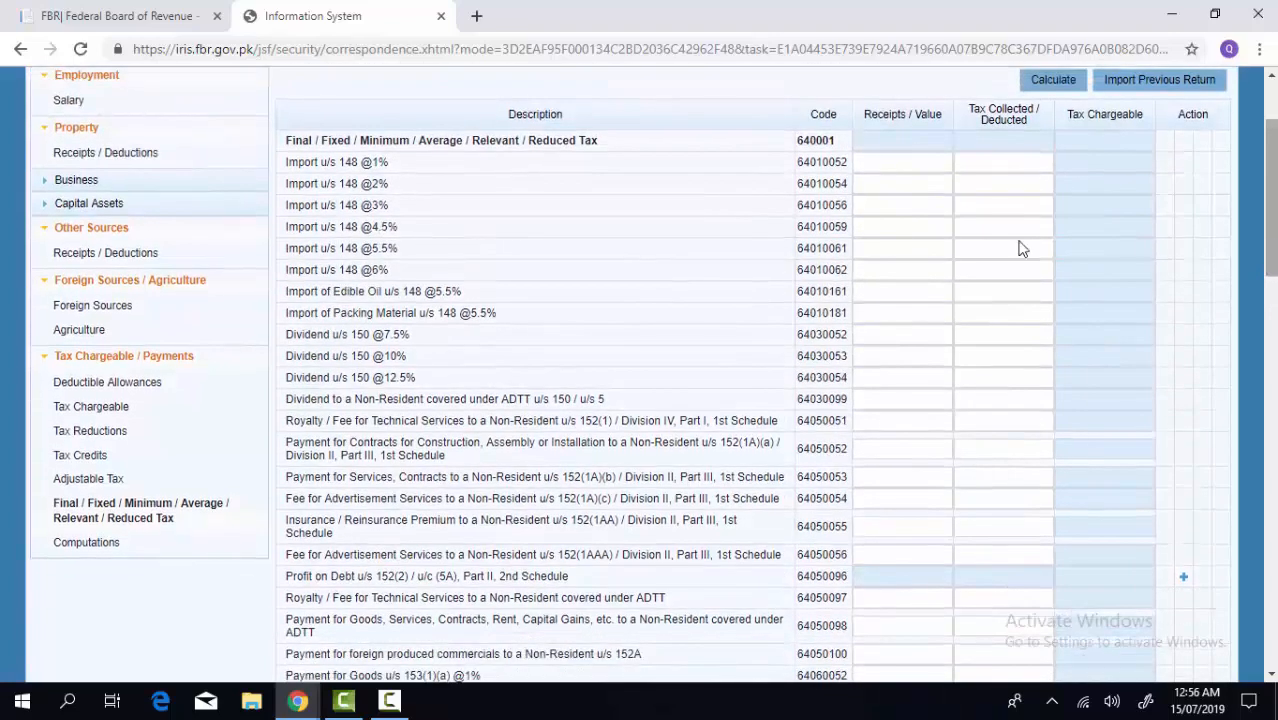
Step: Open Computations and examine the rows from Withholding Income Tax to Refundable Income Tax, including Admitted Income Tax
{"action": "left_click", "coordinate": [106, 544]}
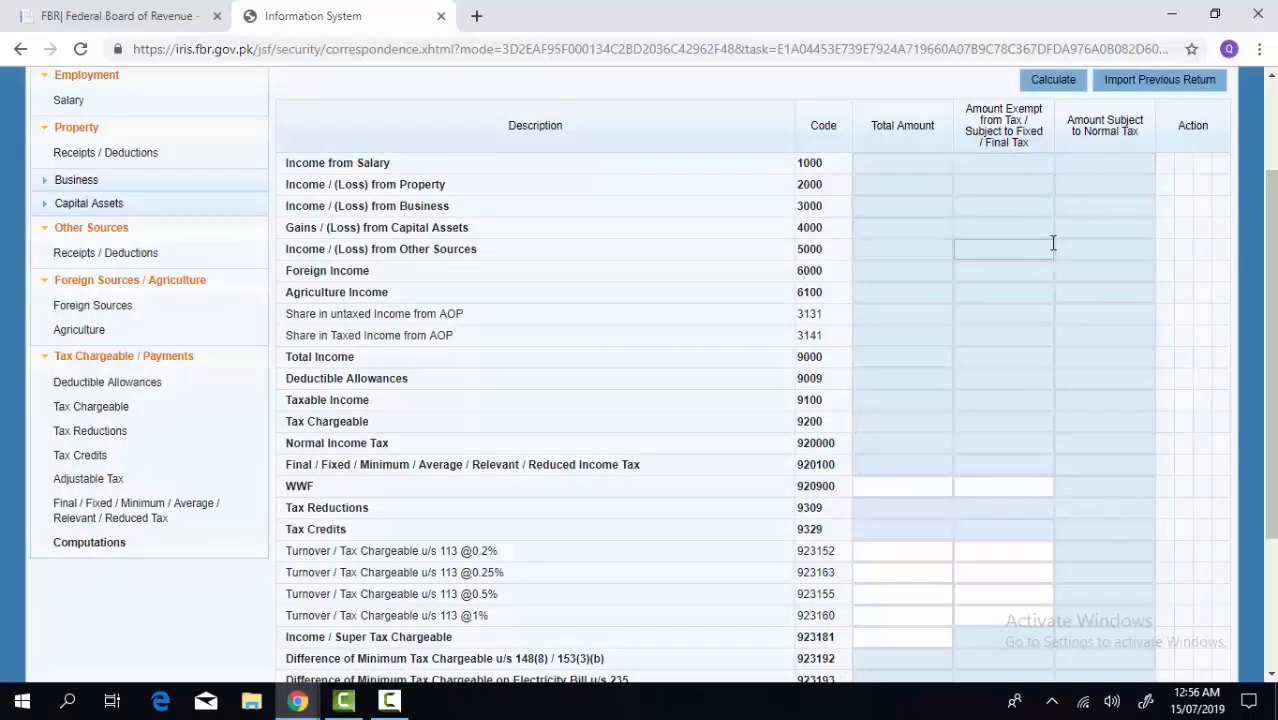
{"action": "left_click_drag", "start_coordinate": [1271, 280], "coordinate": [1272, 440]}
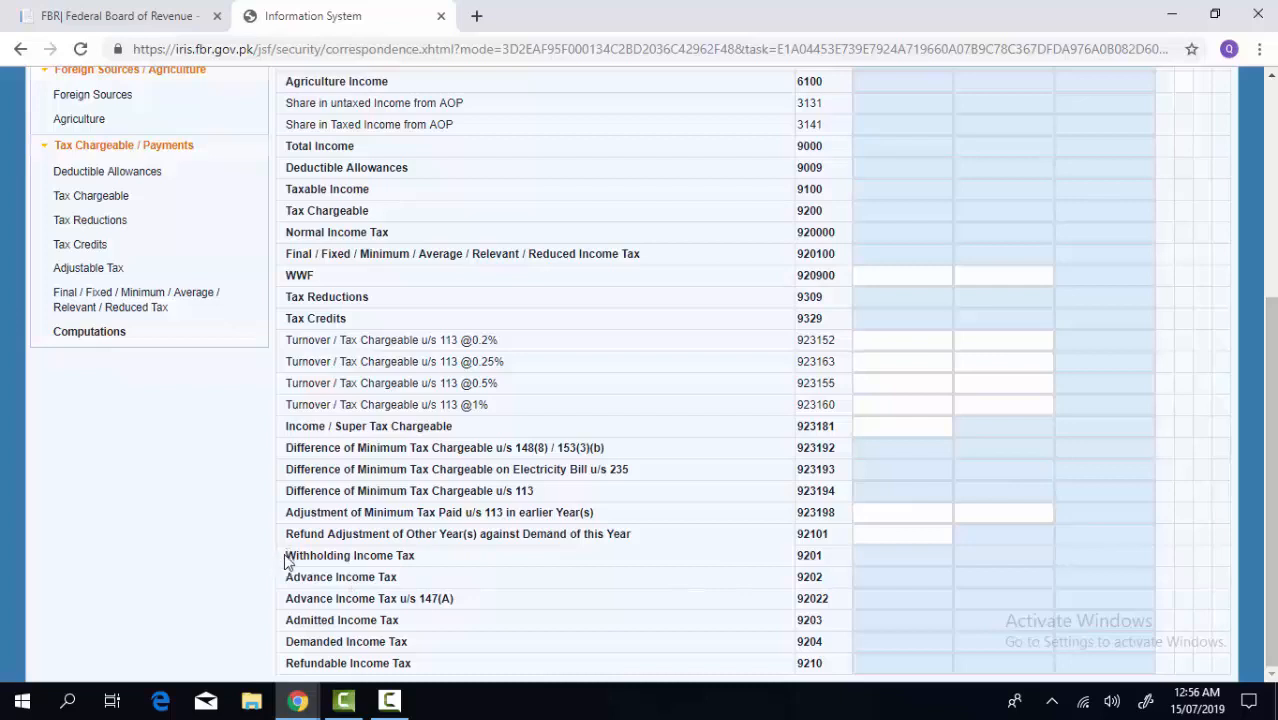
{"action": "left_click_drag", "start_coordinate": [287, 555], "coordinate": [416, 676]}
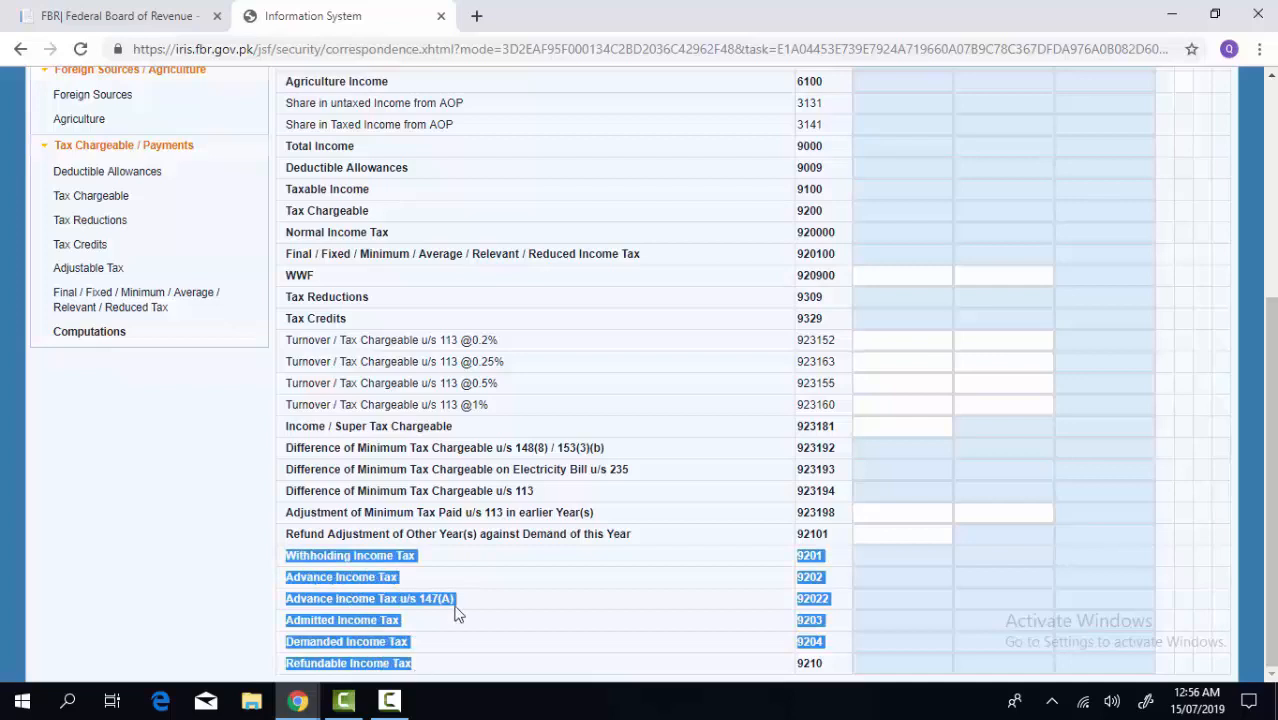
{"action": "left_click", "coordinate": [870, 559]}
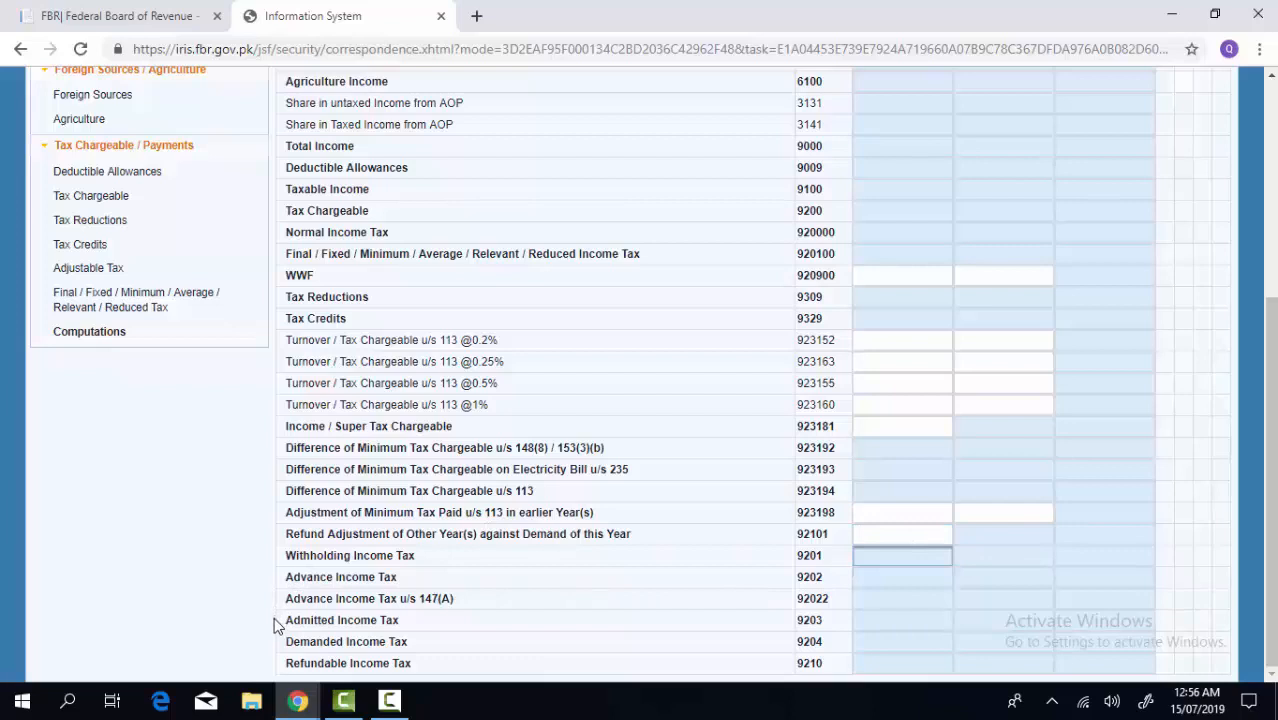
{"action": "left_click_drag", "start_coordinate": [285, 620], "coordinate": [427, 625]}
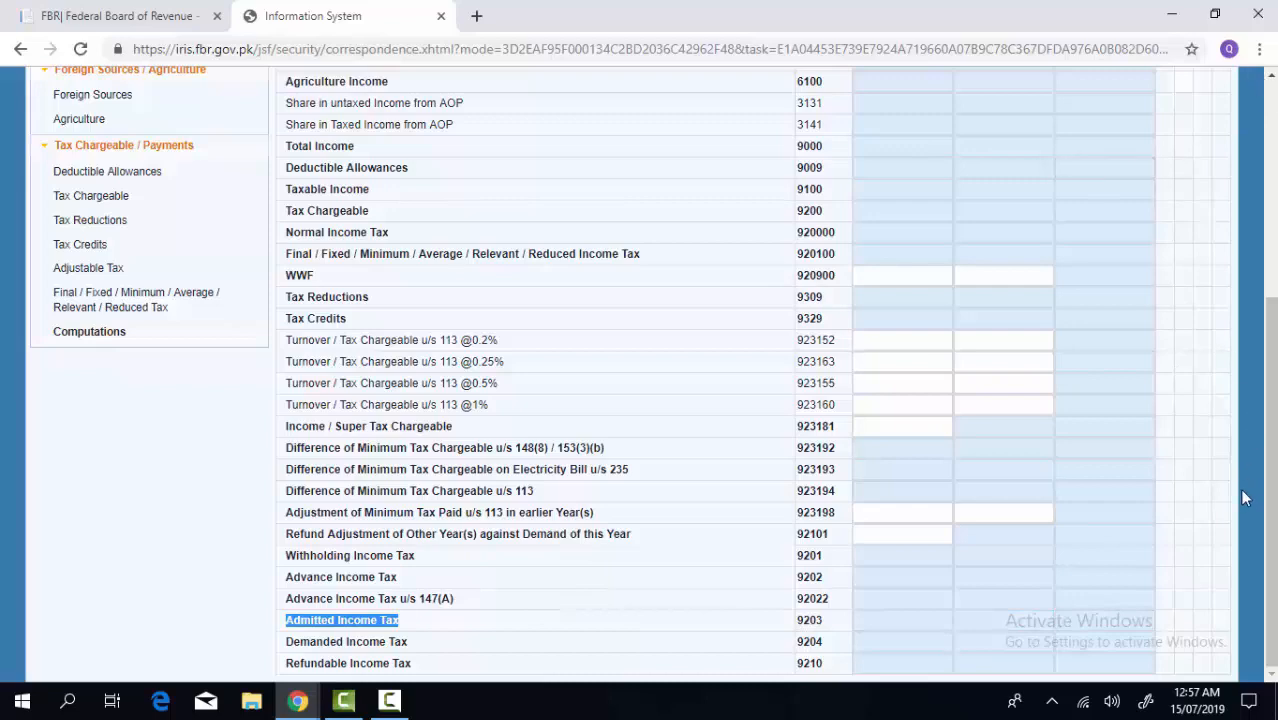
Step: Close the 114(1) return without saving and accept the loss of unsaved data
{"action": "scroll", "coordinate": [756, 464], "scroll_direction": "up", "scroll_amount": 4}
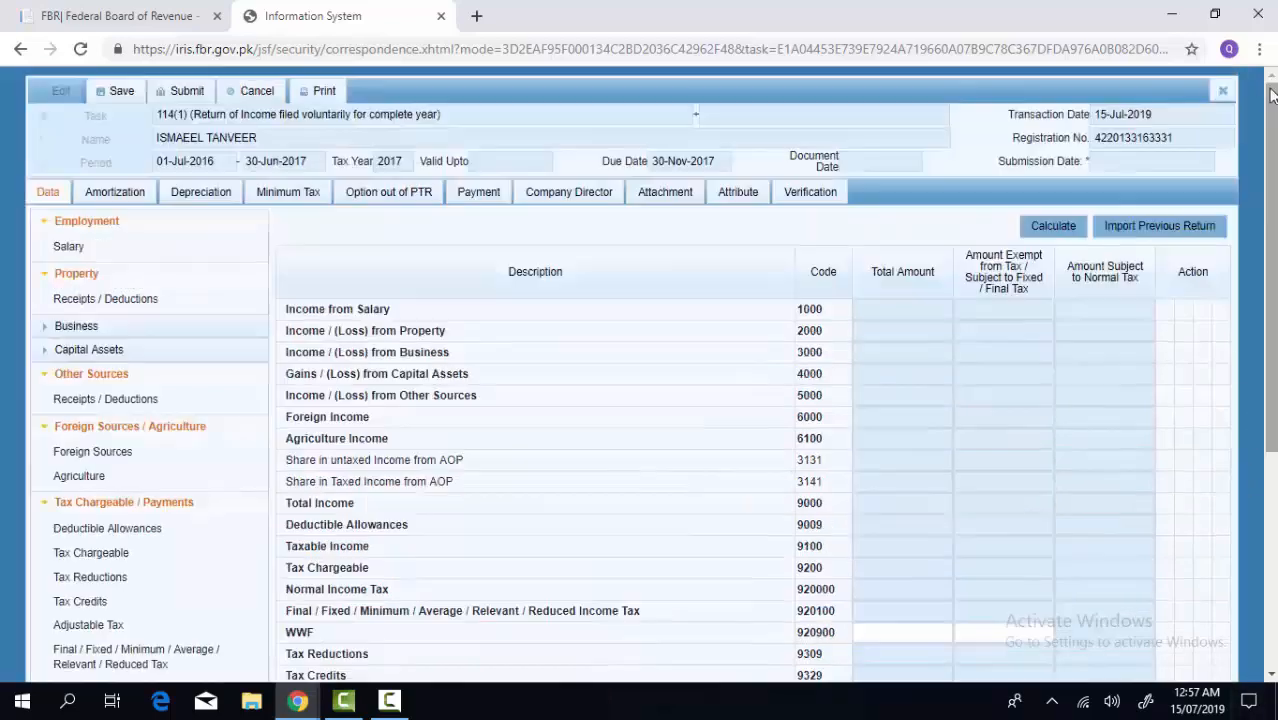
{"action": "left_click", "coordinate": [1226, 91]}
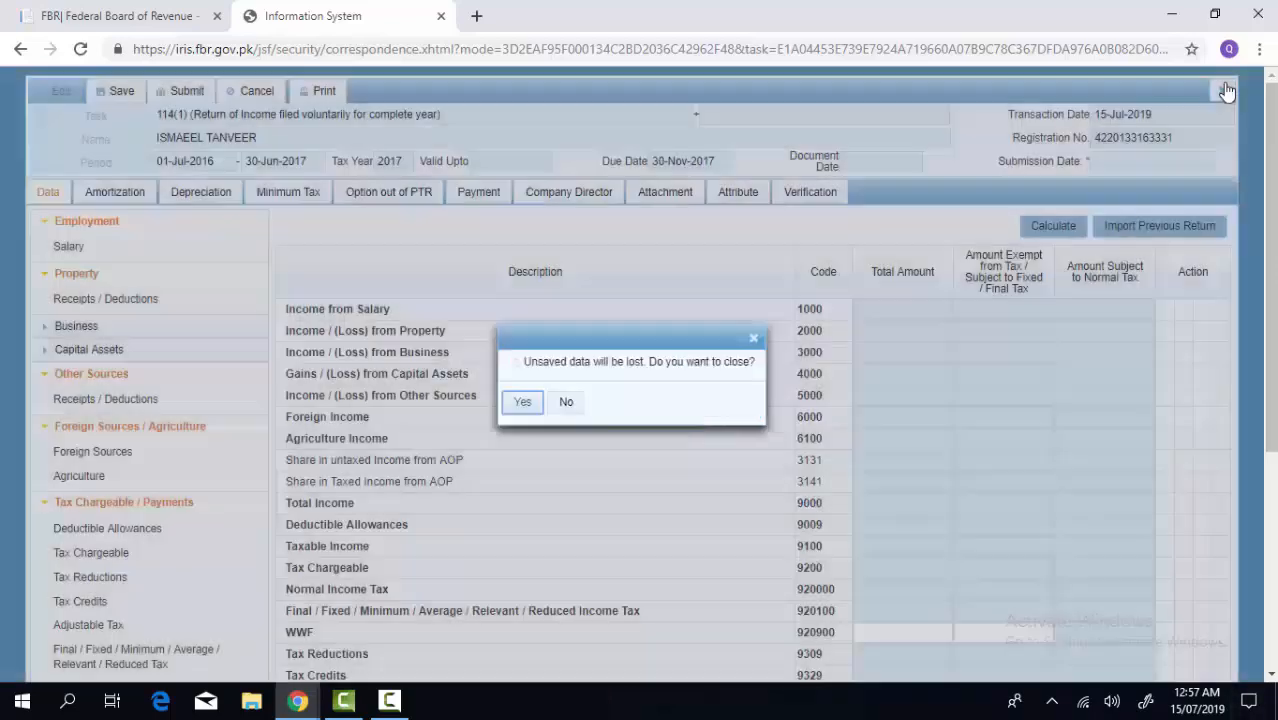
{"action": "left_click", "coordinate": [516, 405]}
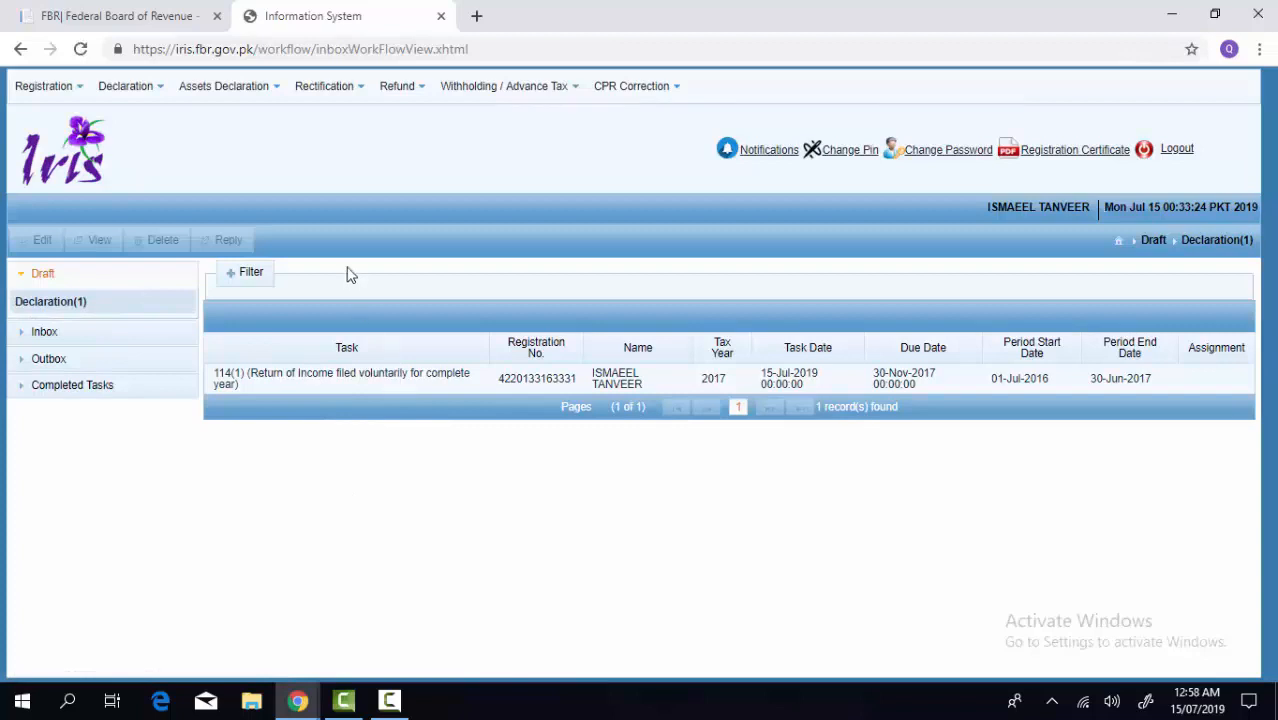
Step: Start a 116(2) Statement of Assets / Liabilities filed voluntarily for tax period 2017, selecting 01-Jul-2016 to 30-Jun-2017
{"action": "mouse_move", "coordinate": [142, 90]}
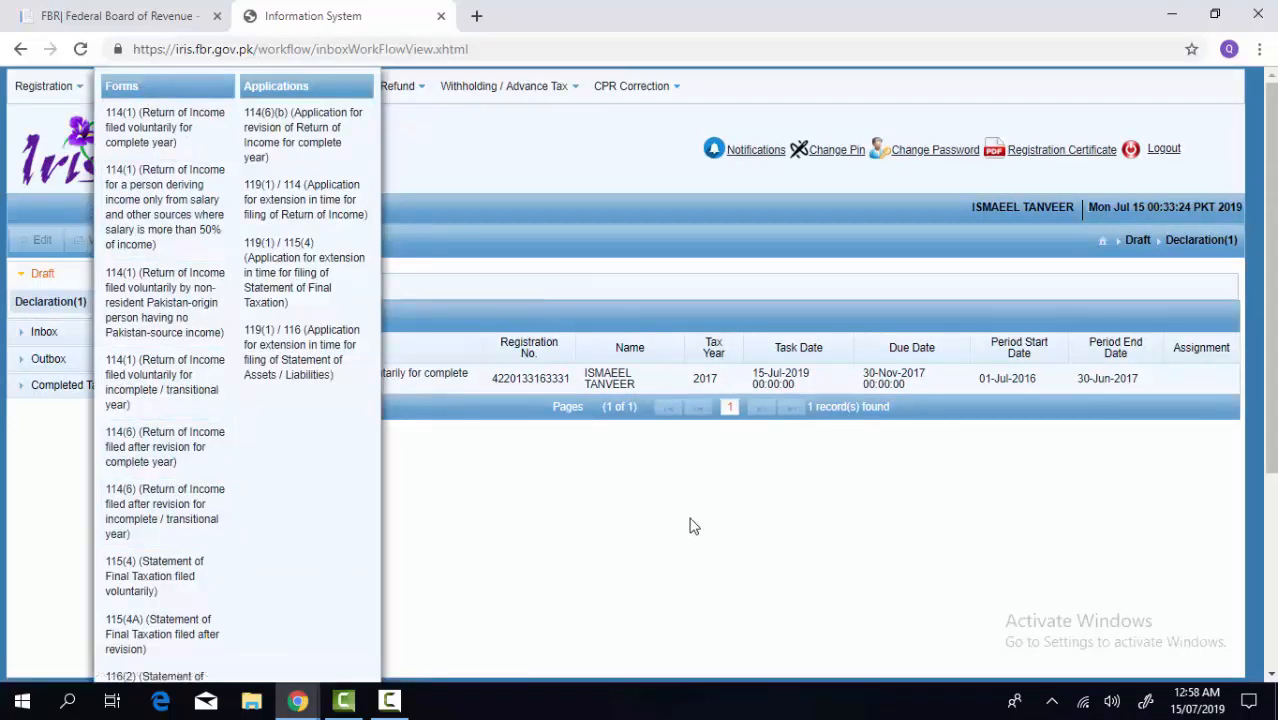
{"action": "scroll", "coordinate": [1268, 481], "scroll_direction": "down", "scroll_amount": 4}
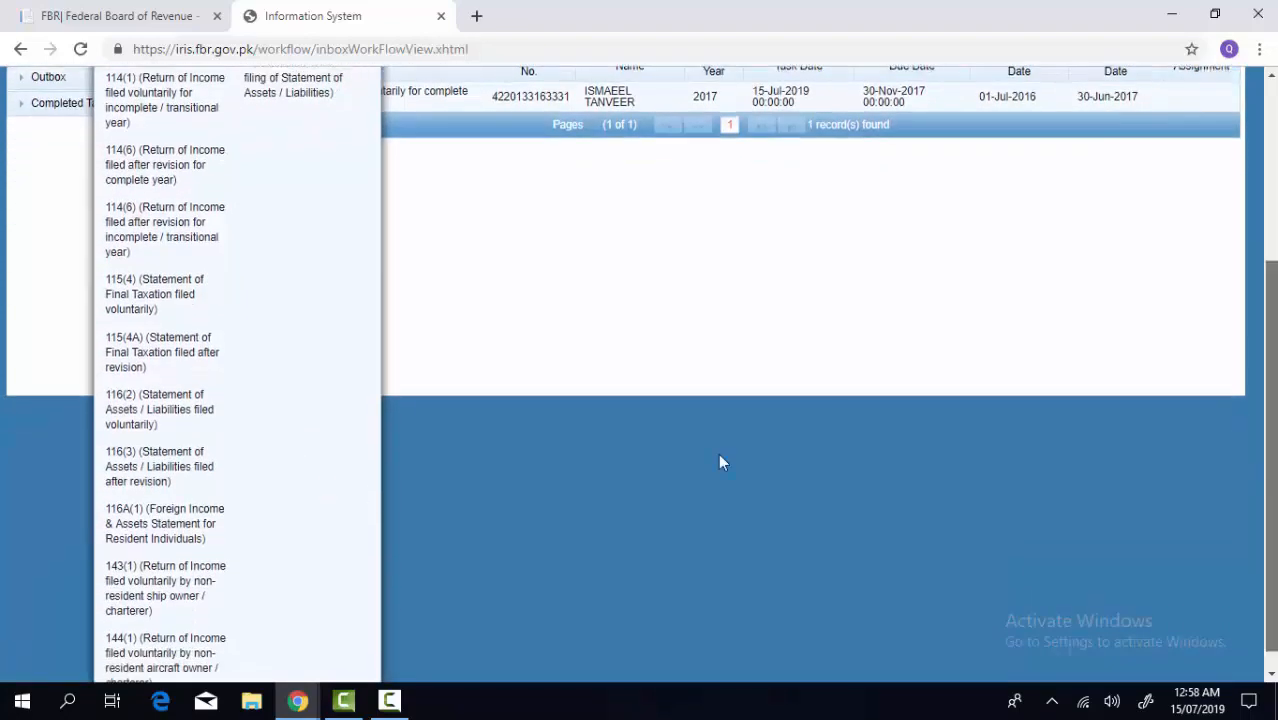
{"action": "left_click", "coordinate": [149, 405]}
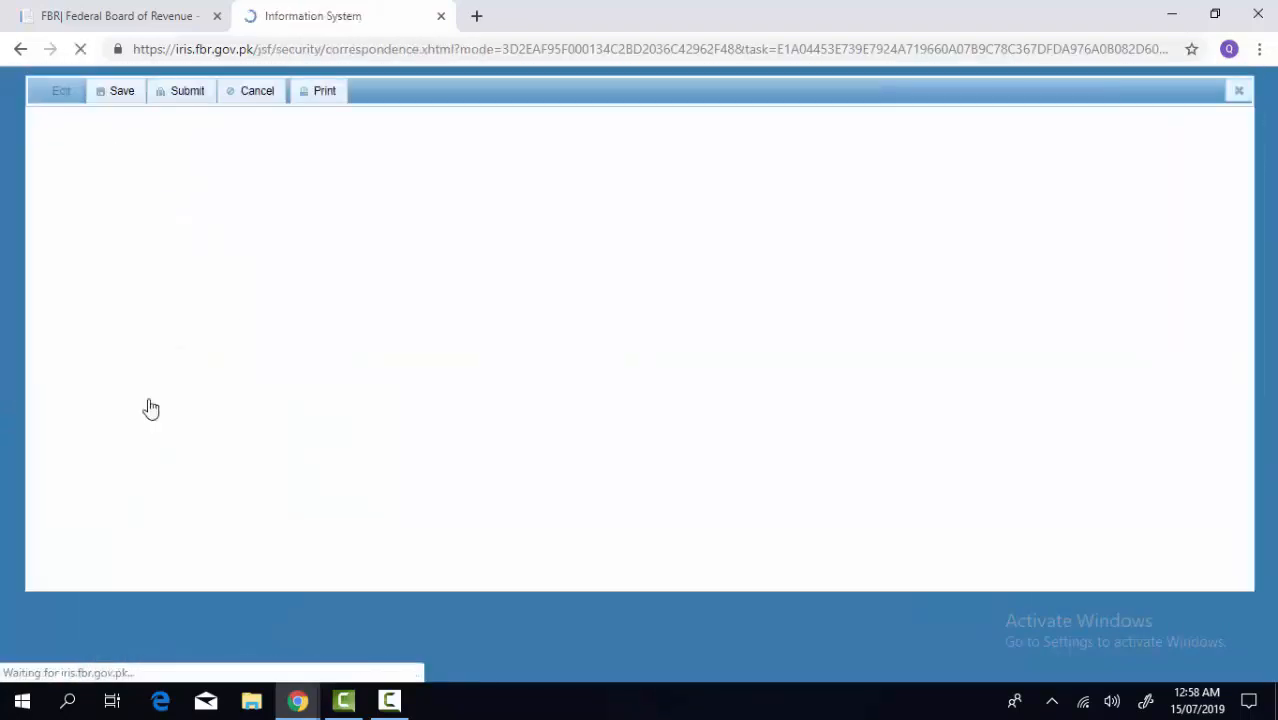
{"action": "left_click", "coordinate": [98, 163]}
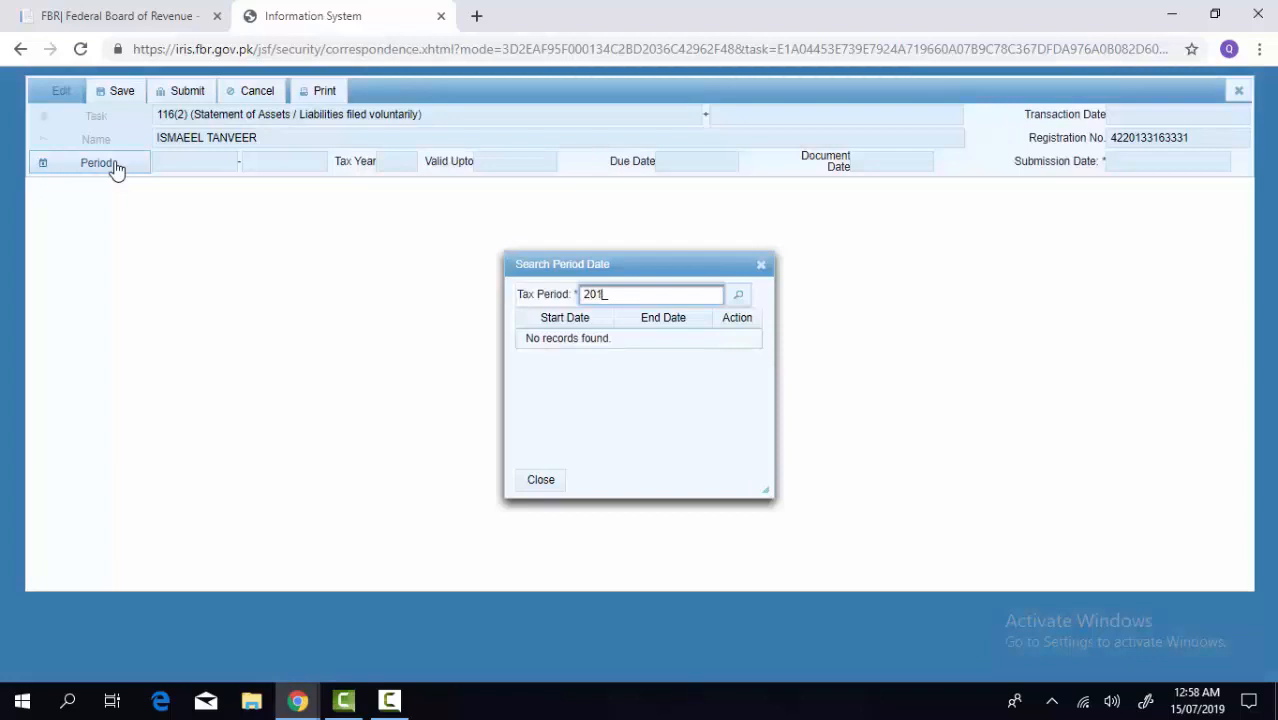
{"action": "key", "text": "Return"}
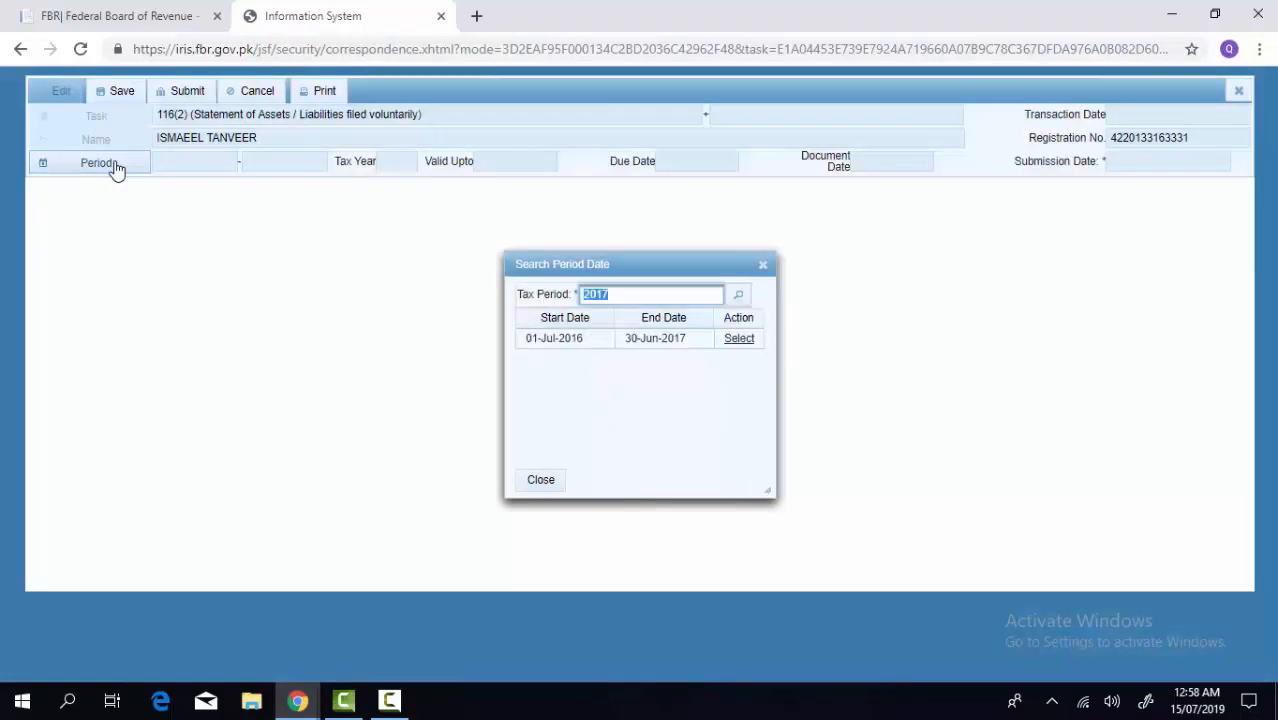
{"action": "left_click", "coordinate": [738, 339]}
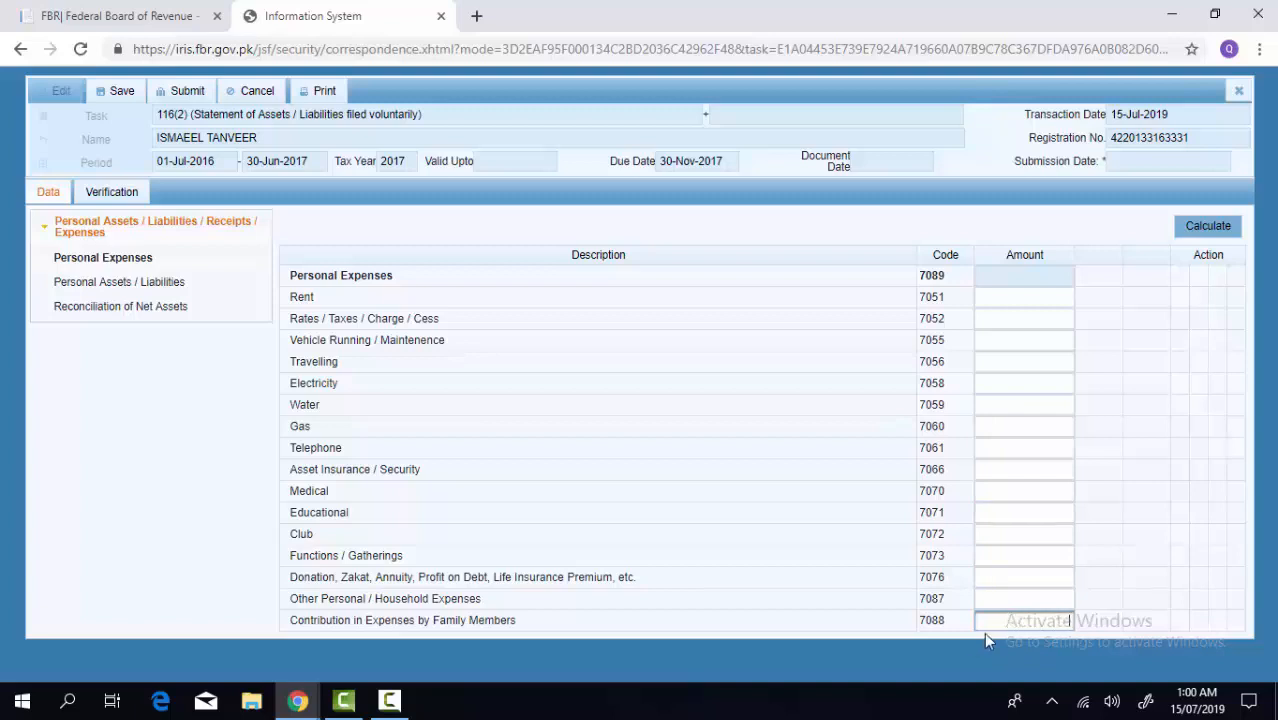
Step: Open Personal Assets / Liabilities and view the new-entry form for Commercial, Industrial, Residential Property (Non-Business) without adding anything
{"action": "left_click", "coordinate": [150, 284]}
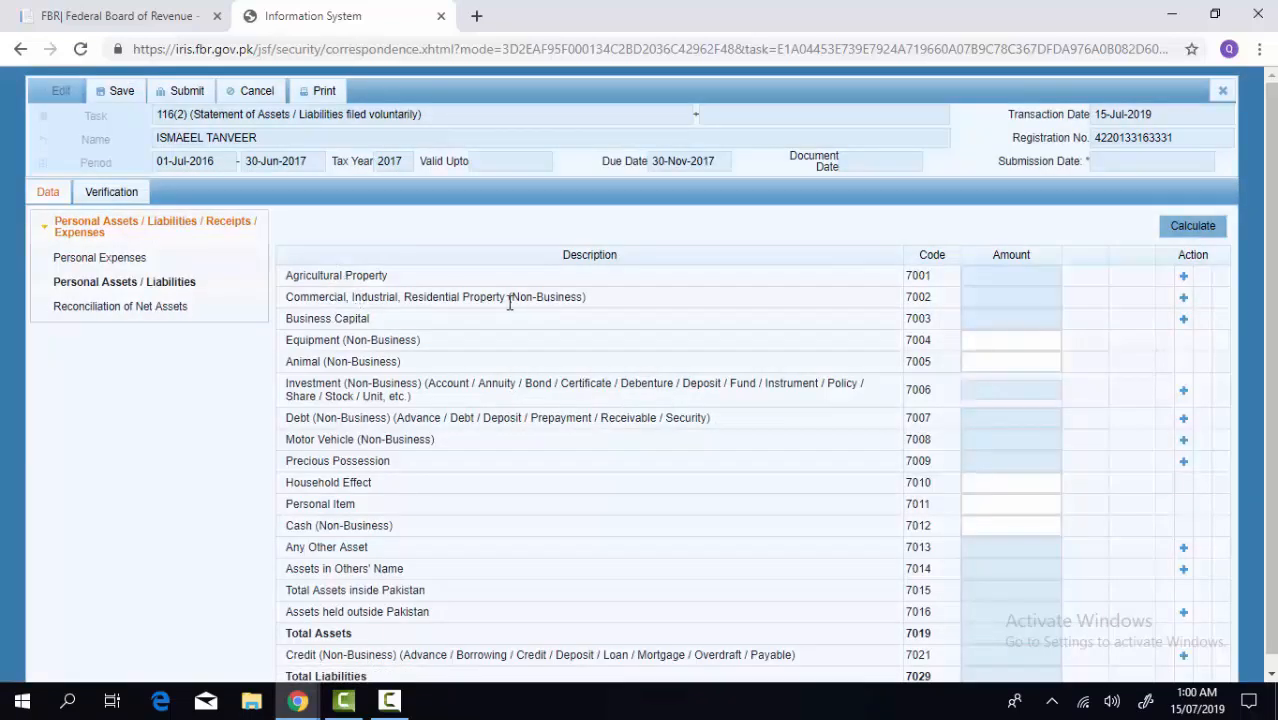
{"action": "left_click", "coordinate": [1184, 300]}
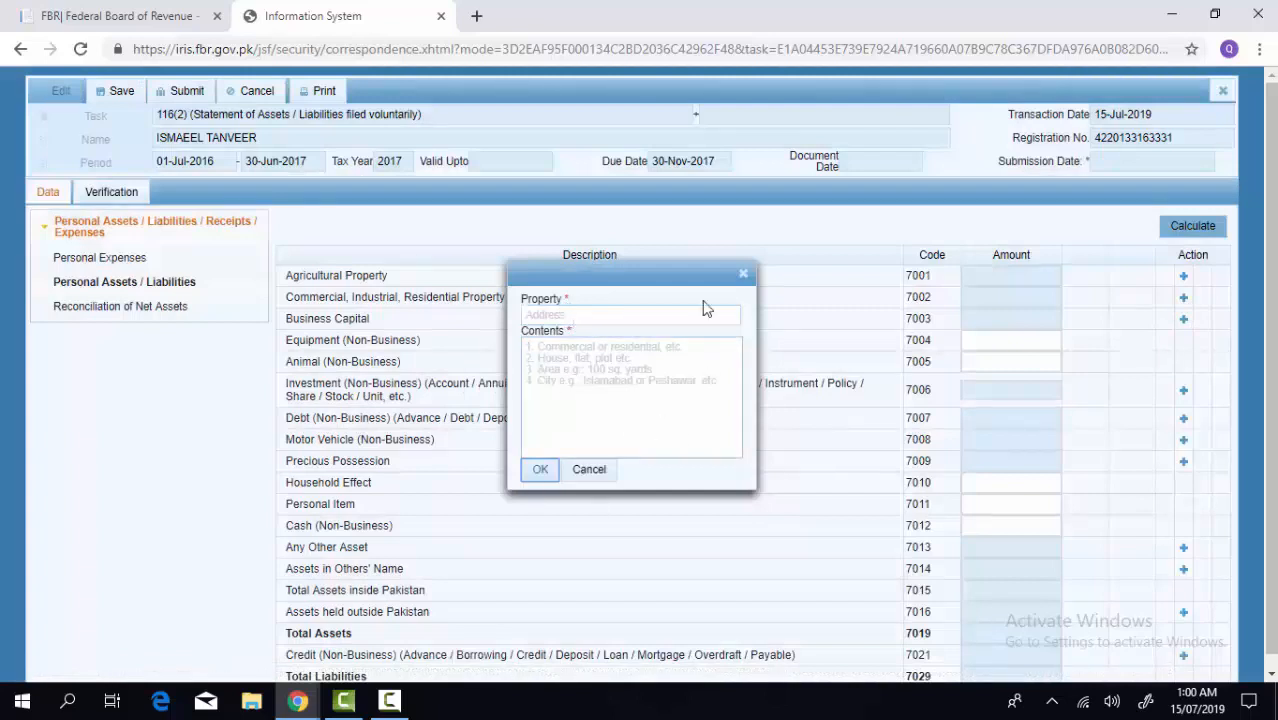
{"action": "left_click", "coordinate": [743, 276]}
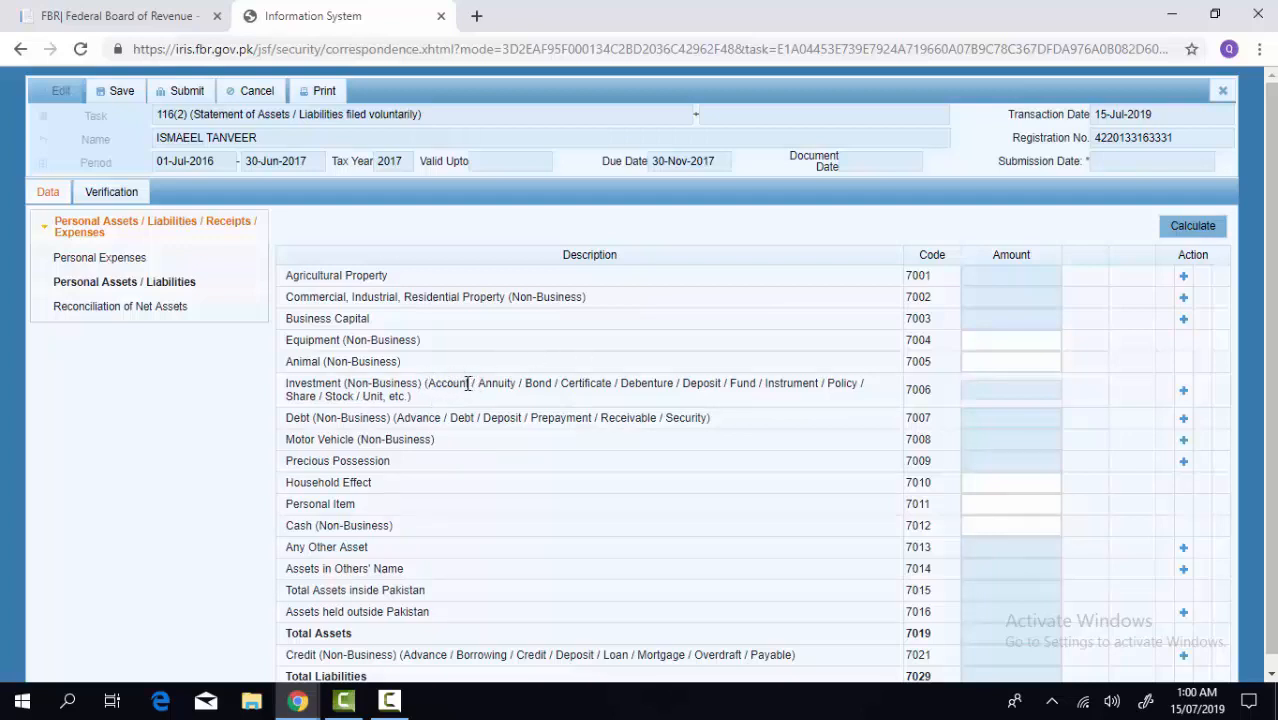
Step: View the new-entry form for Investment (Non-Business), try to confirm it with Investment and Contents empty, and close it and its error messages
{"action": "left_click_drag", "start_coordinate": [467, 383], "coordinate": [421, 384]}
{"action": "left_click", "coordinate": [1182, 390]}
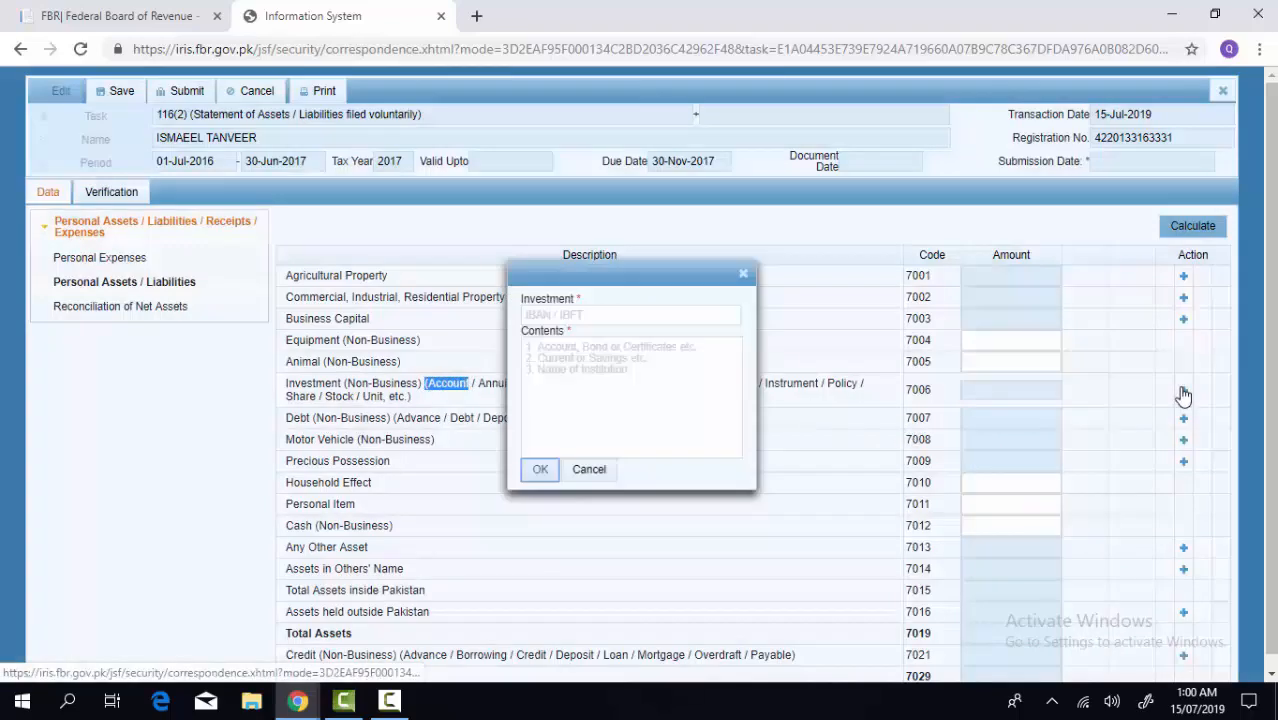
{"action": "left_click", "coordinate": [577, 318]}
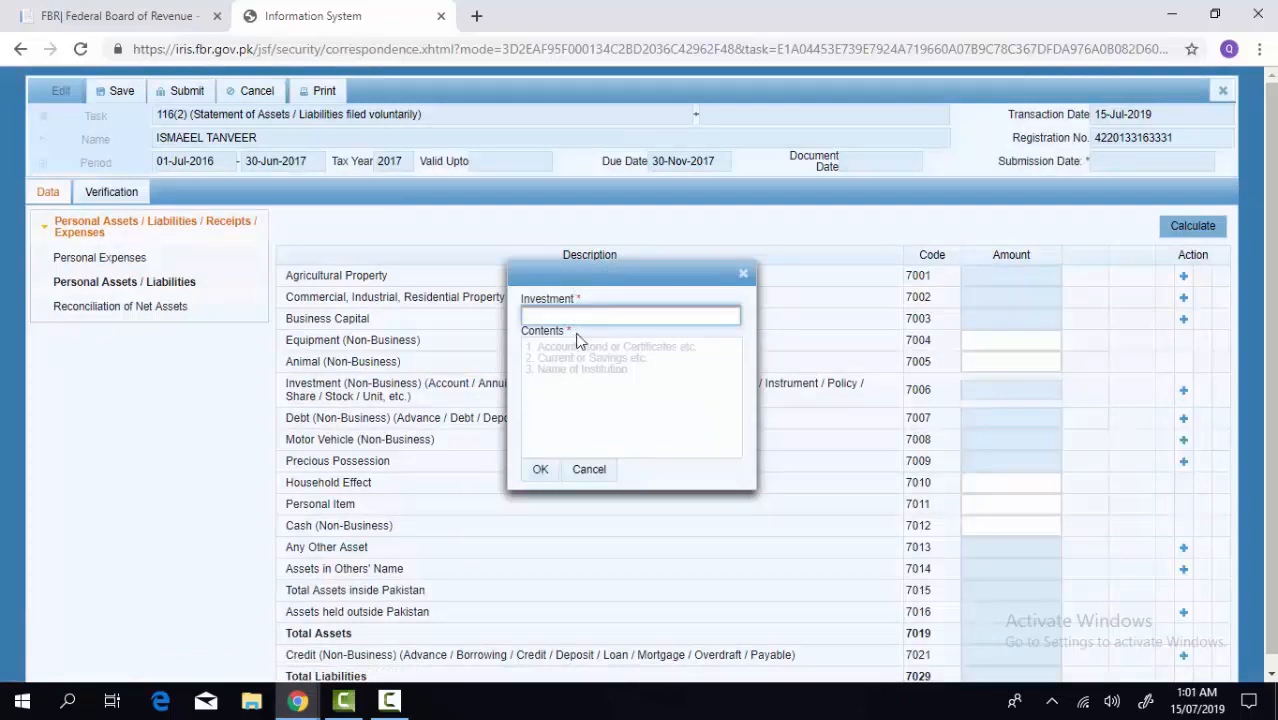
{"action": "left_click", "coordinate": [573, 360]}
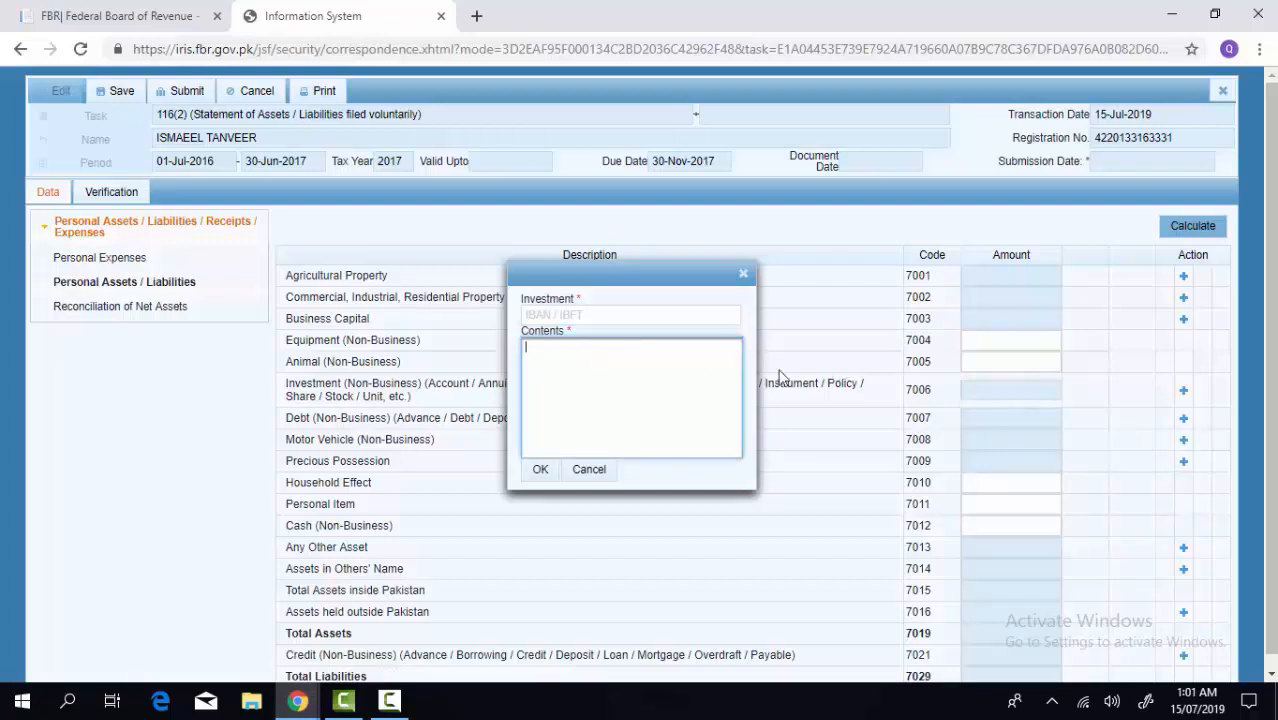
{"action": "left_click", "coordinate": [538, 470]}
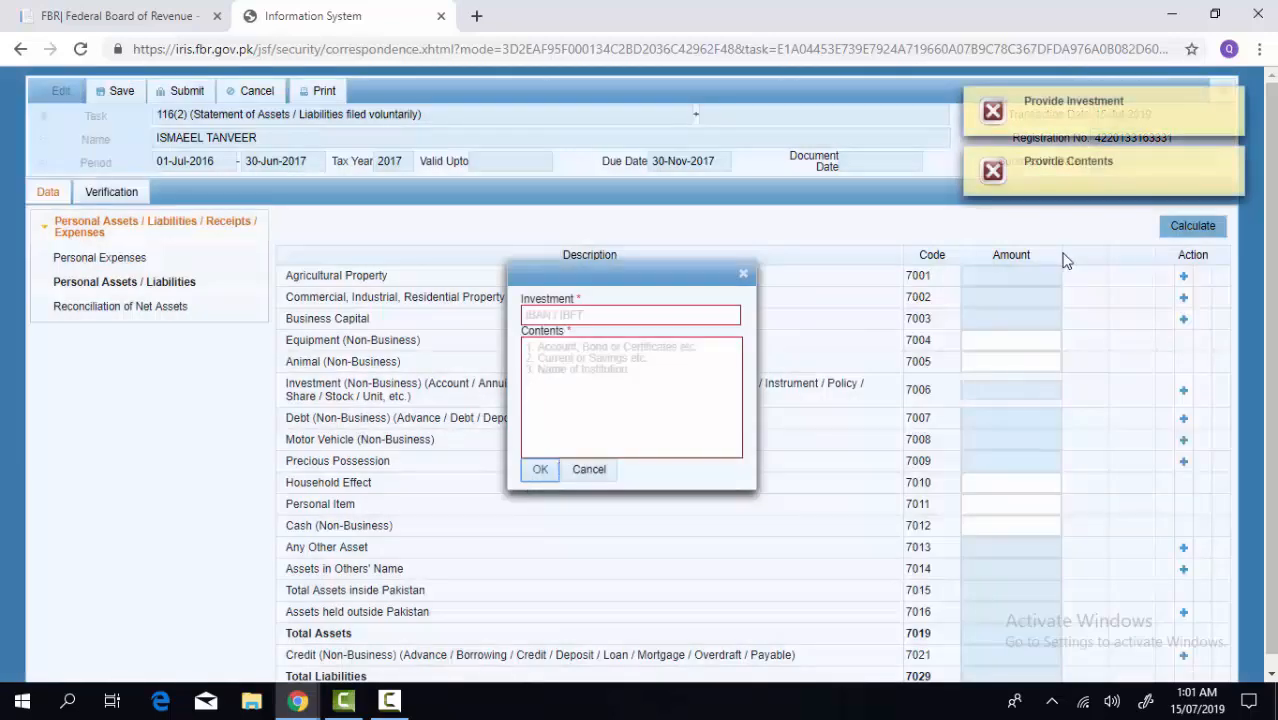
{"action": "left_click", "coordinate": [742, 276]}
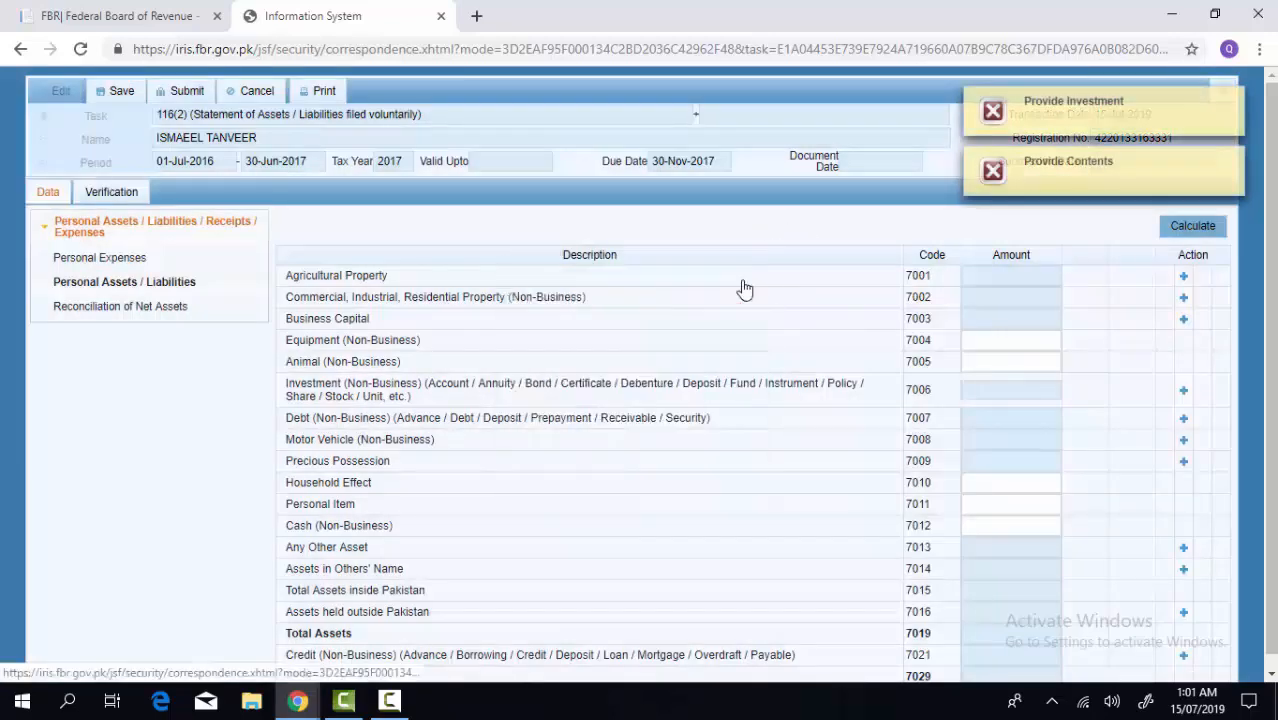
{"action": "left_click", "coordinate": [1234, 101]}
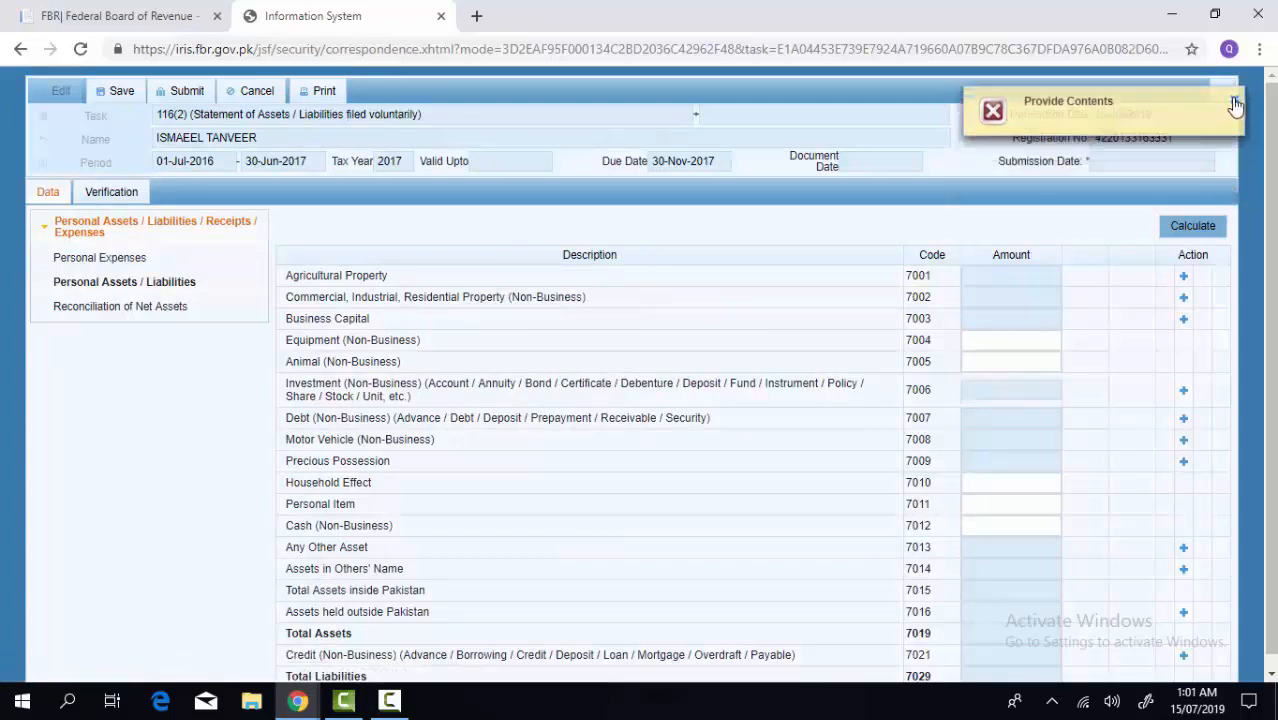
{"action": "left_click", "coordinate": [1234, 103]}
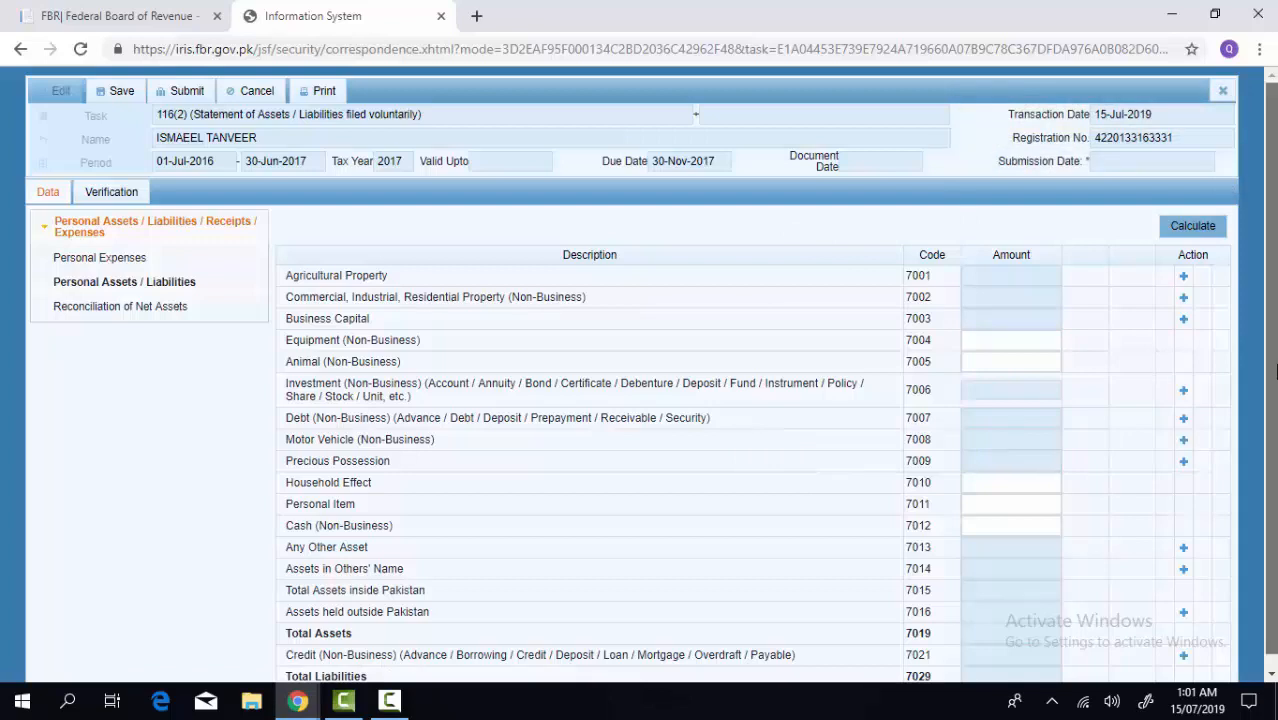
Step: Look over the remaining asset rows, including Assets in Others' Name, and view the new-entry form for Credit (Non-Business) without adding anything
{"action": "scroll", "coordinate": [1270, 400], "scroll_direction": "down", "scroll_amount": 1}
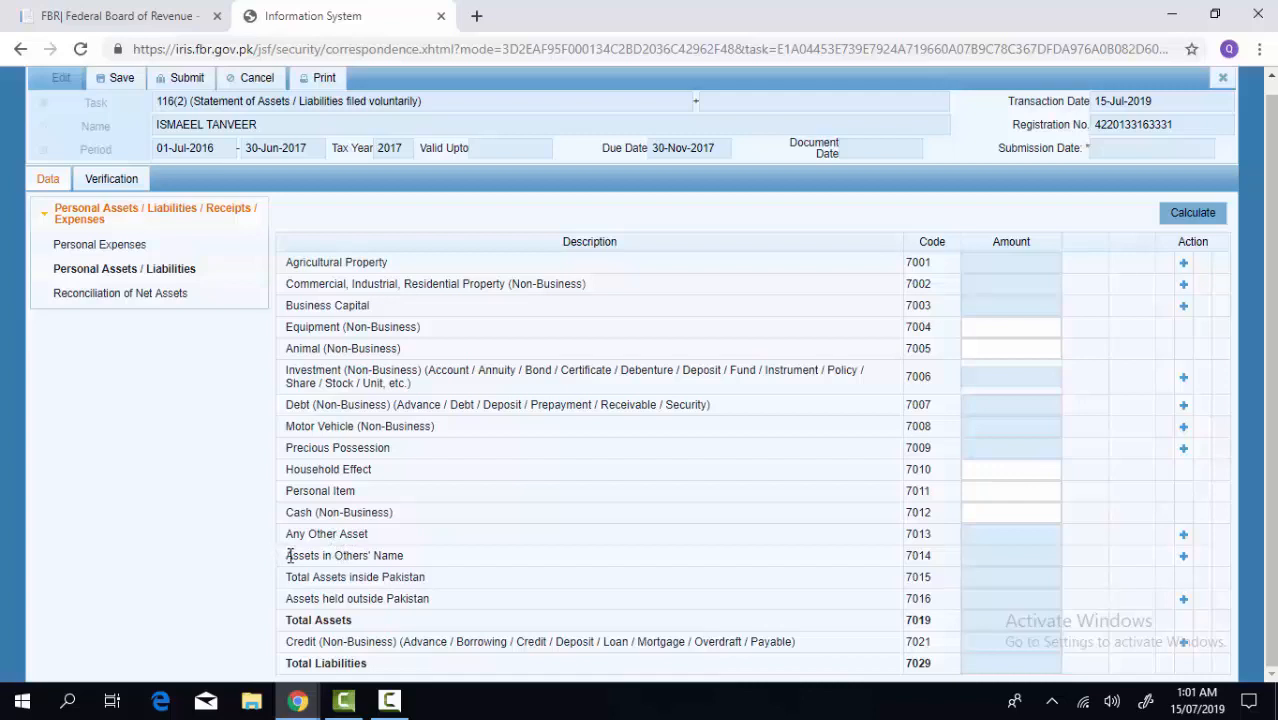
{"action": "left_click_drag", "start_coordinate": [288, 556], "coordinate": [415, 563]}
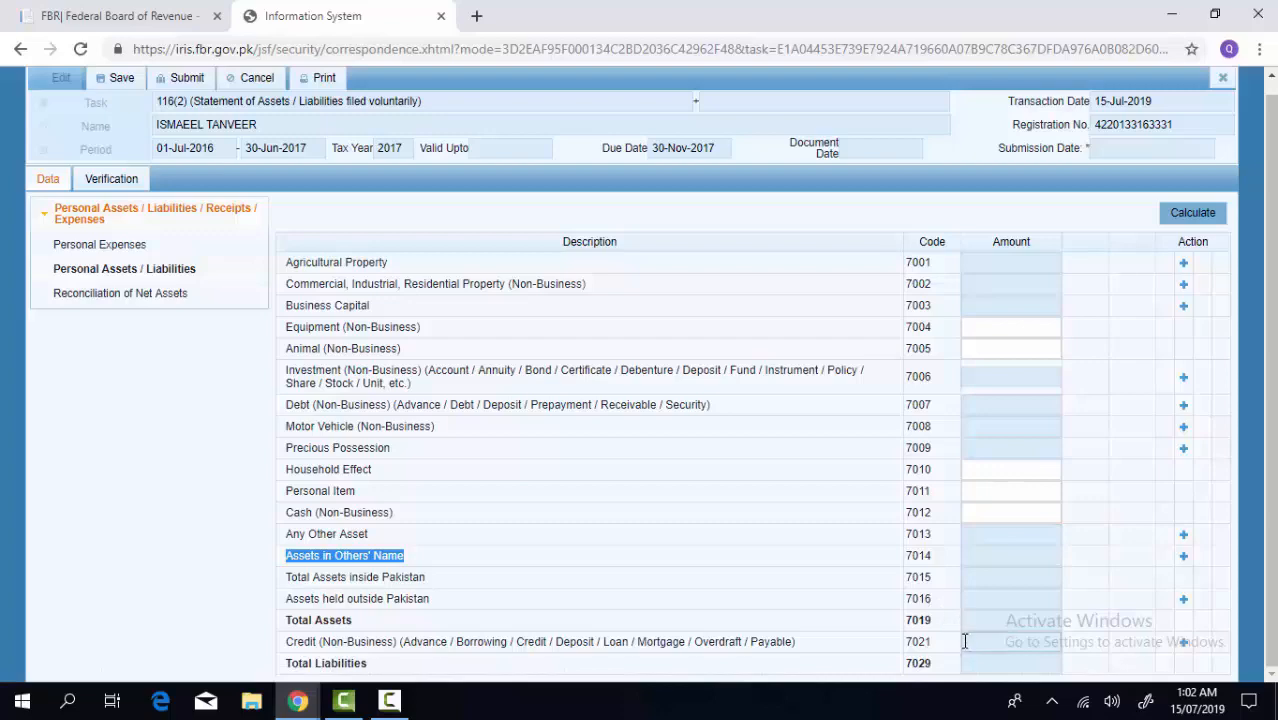
{"action": "left_click", "coordinate": [1185, 648]}
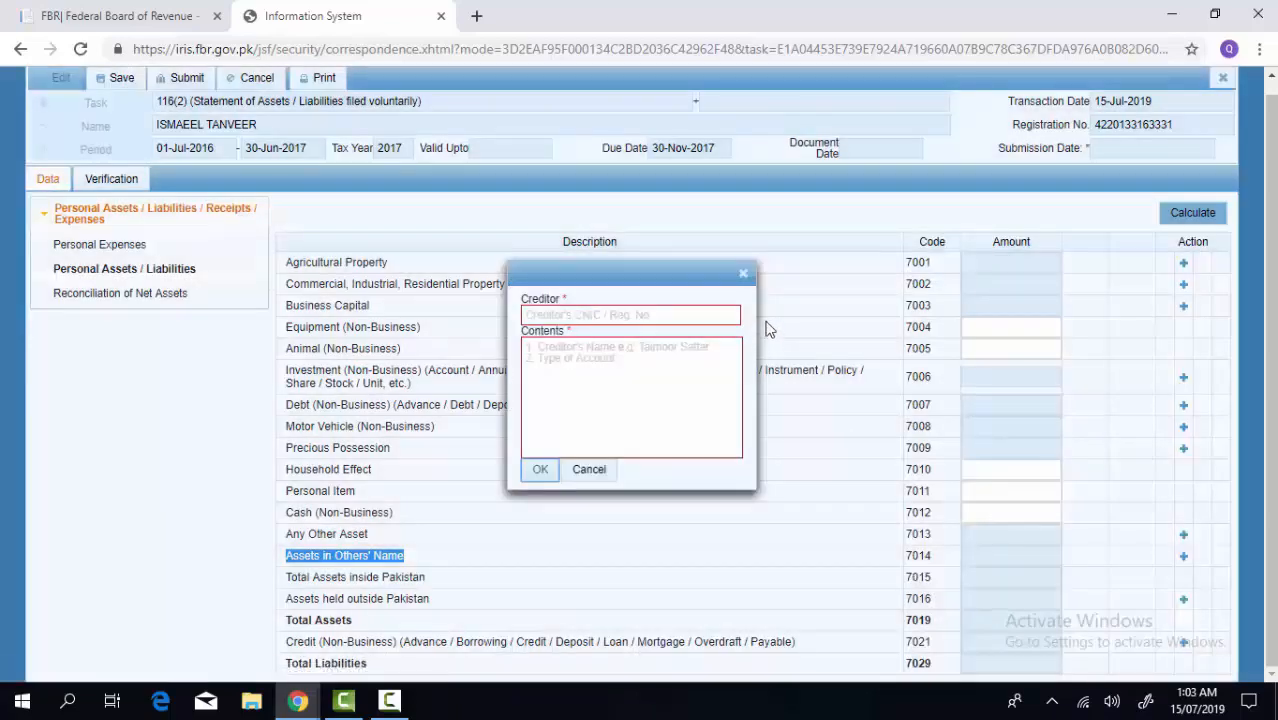
{"action": "left_click", "coordinate": [743, 273]}
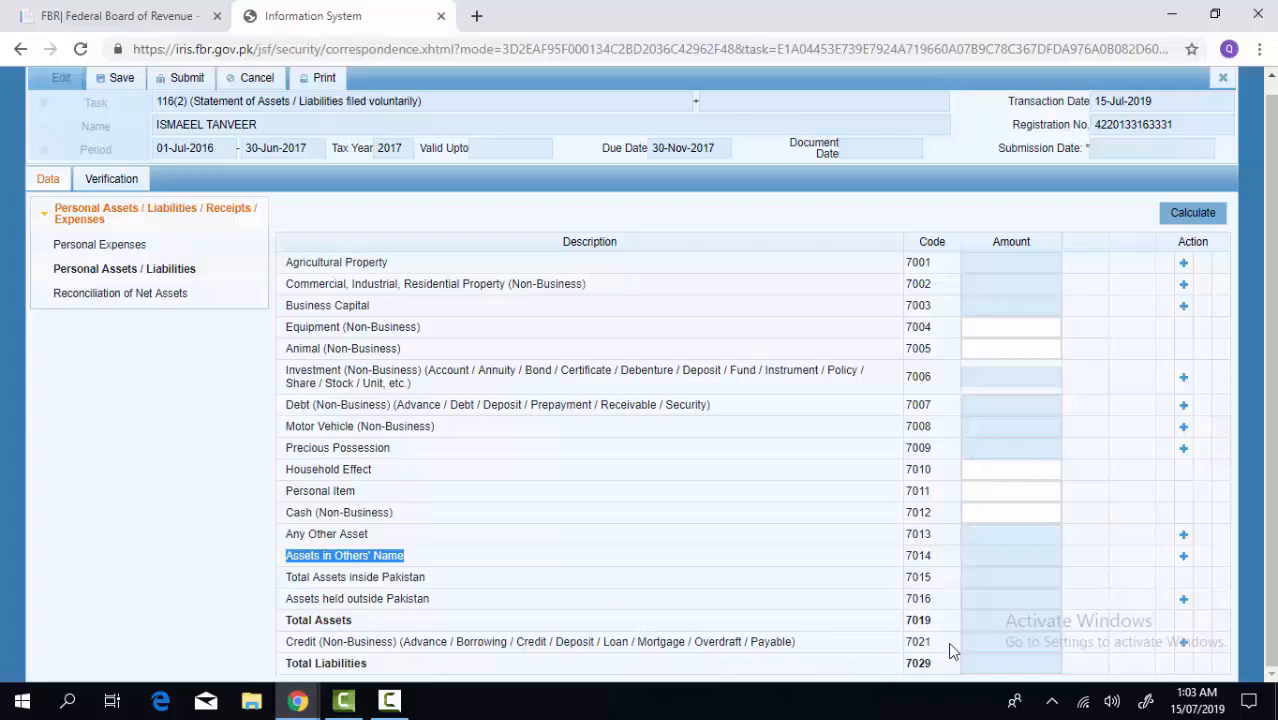
Step: Open Reconciliation of Net Assets and examine the rows from Net Assets Current Year to Assets Transferred / Sold / Gifted / Donated
{"action": "left_click", "coordinate": [140, 293]}
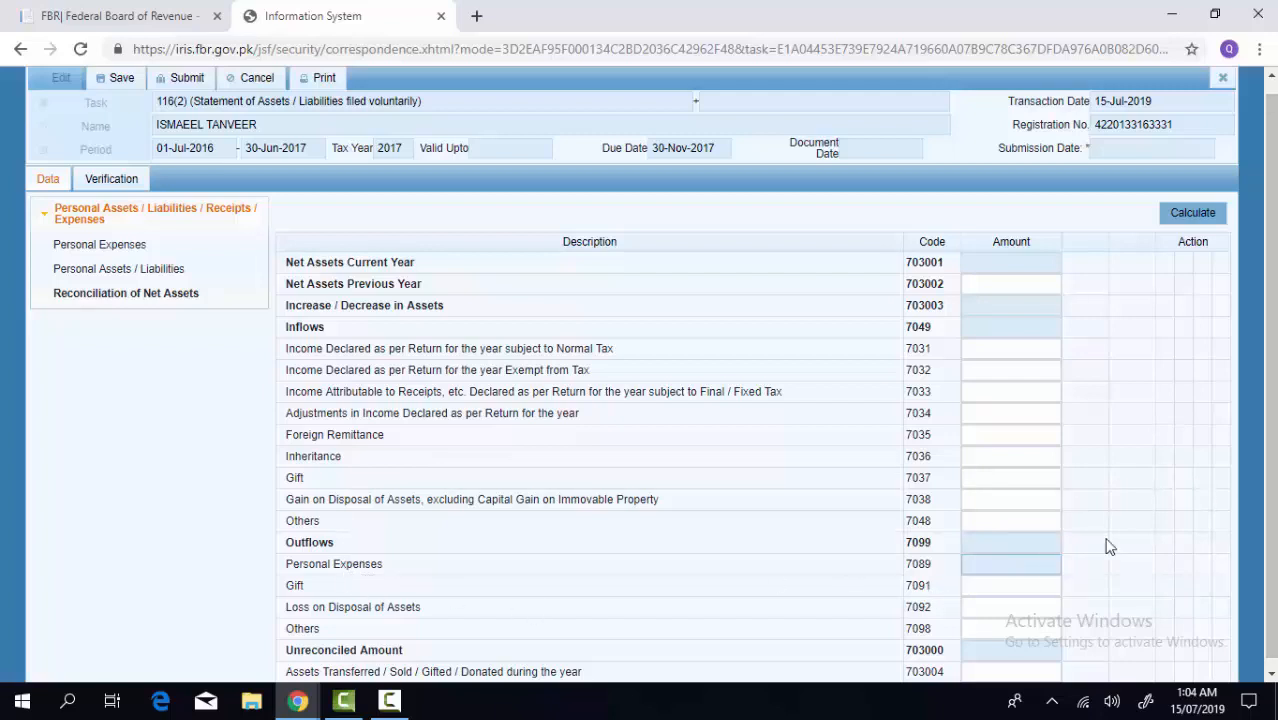
{"action": "scroll", "coordinate": [1167, 580], "scroll_direction": "down", "scroll_amount": 1}
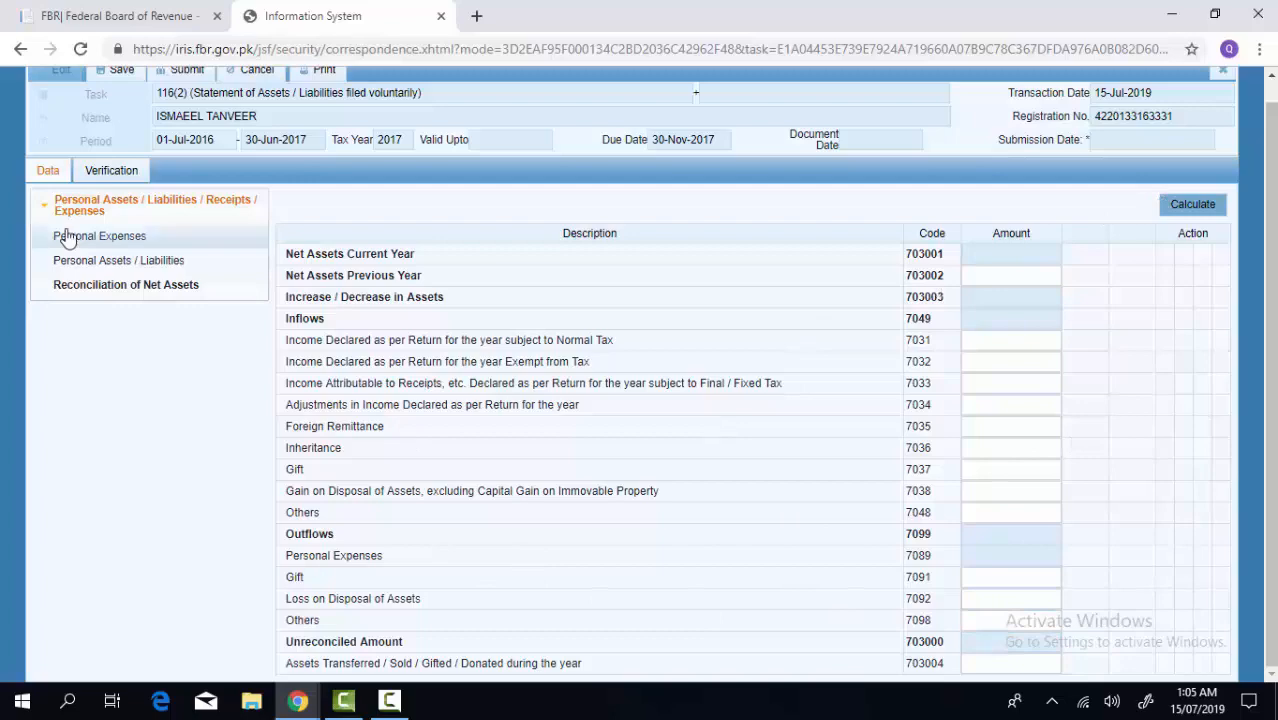
Step: View the 116(2) statement's Verification declaration and its empty PIN field, and close the statement without saving
{"action": "left_click", "coordinate": [110, 172]}
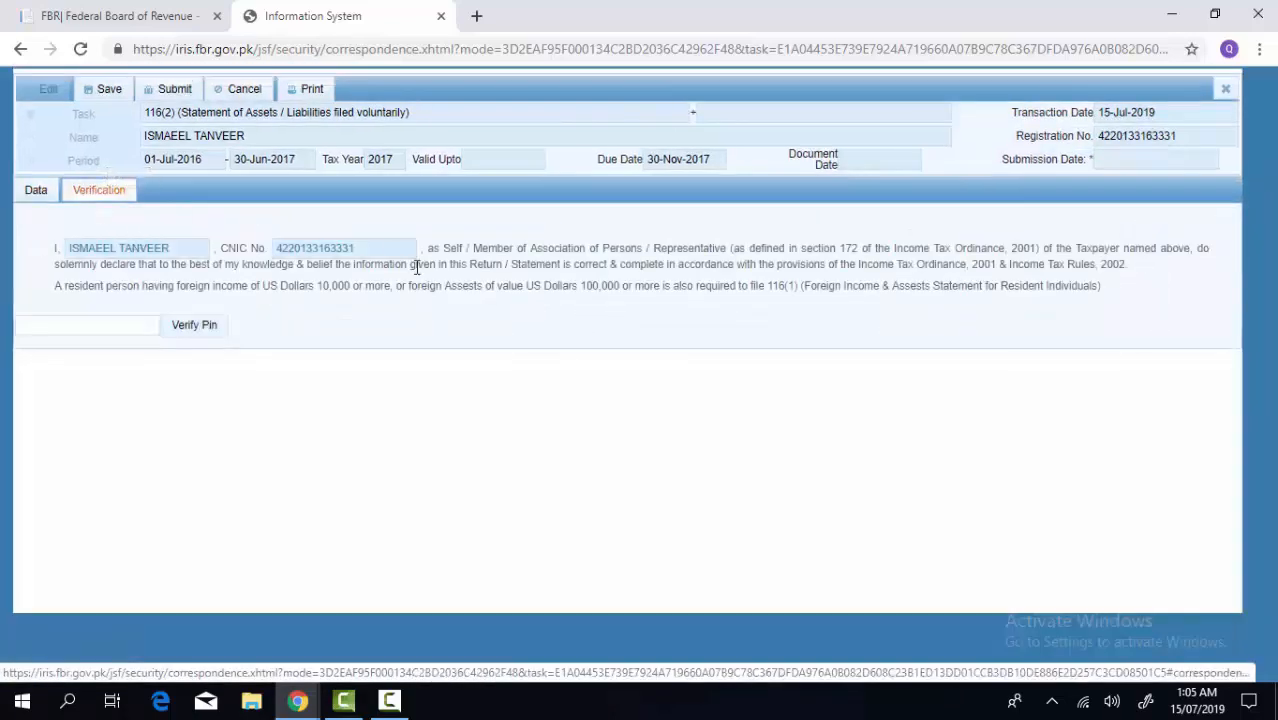
{"action": "left_click", "coordinate": [46, 325]}
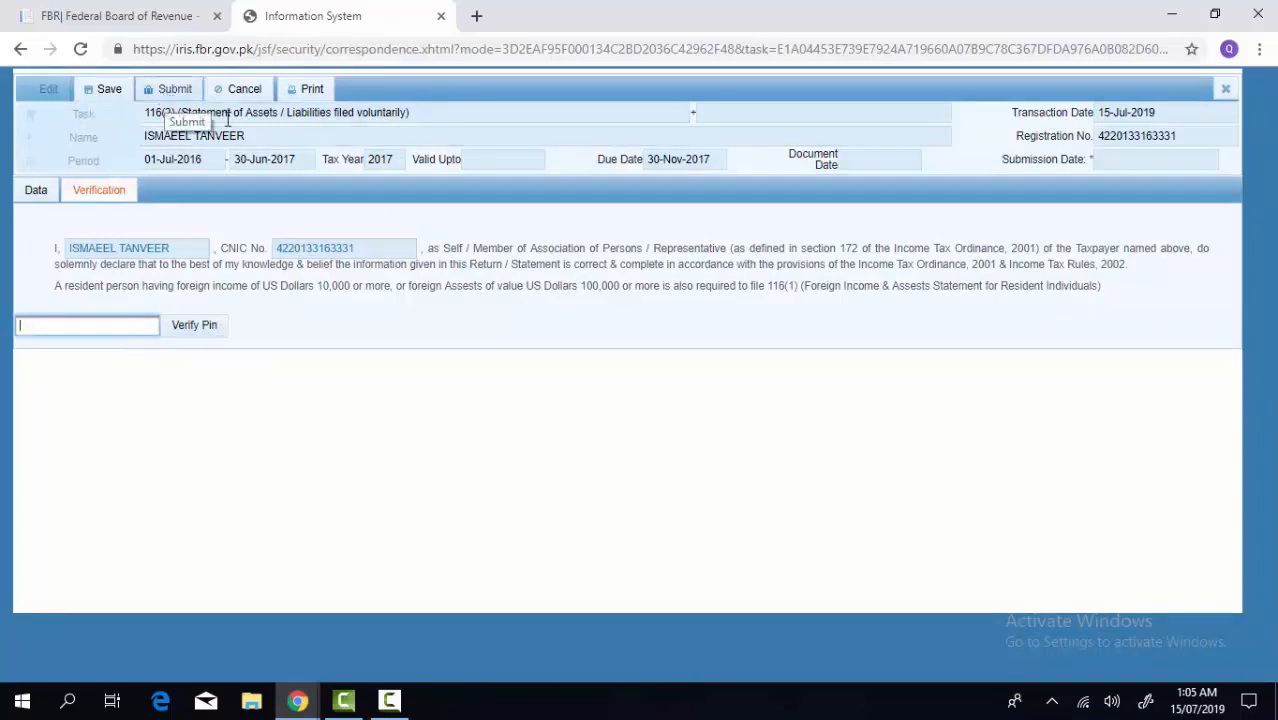
{"action": "left_click", "coordinate": [1226, 90]}
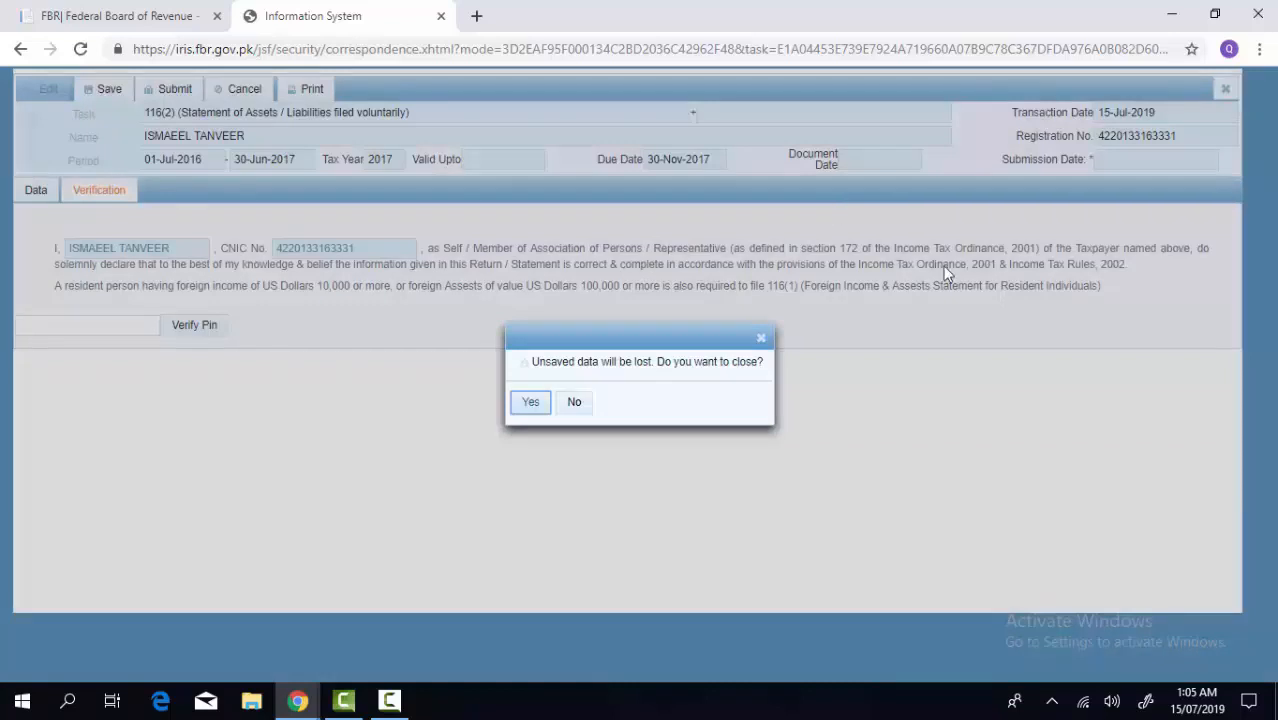
{"action": "left_click", "coordinate": [528, 402]}
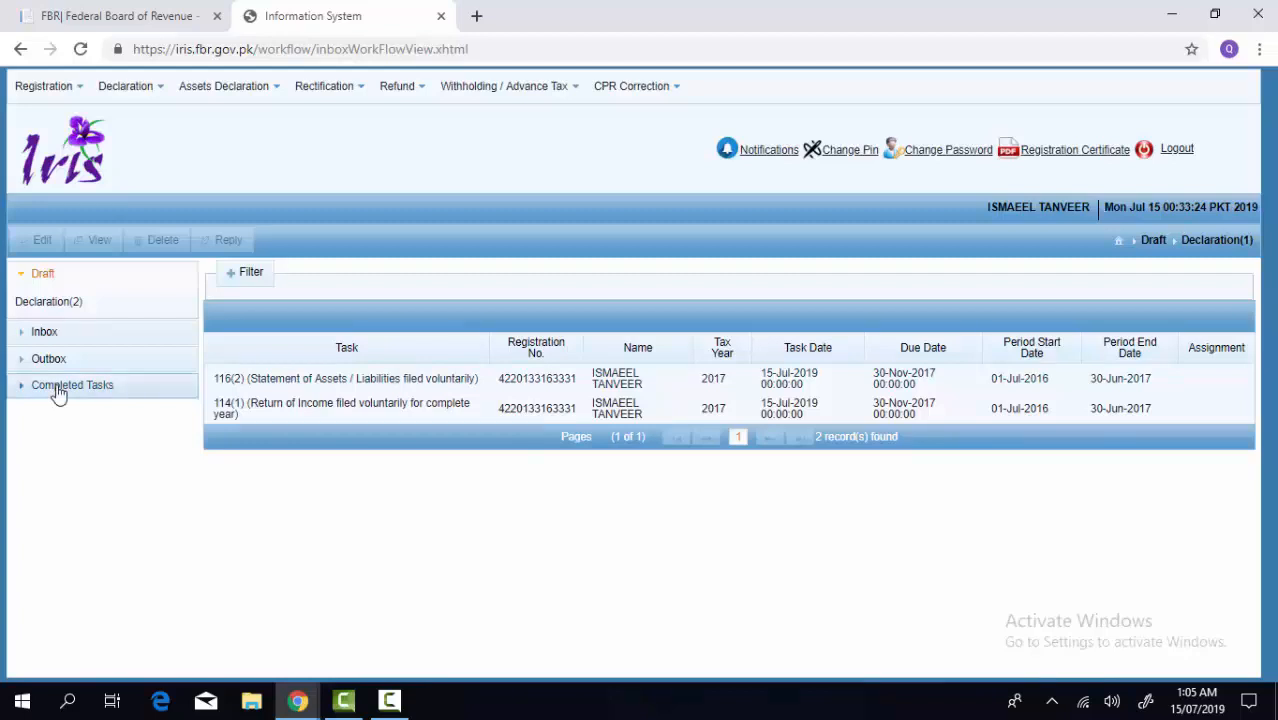
Step: Open the 114(1) return draft for editing, view its Verification declaration and empty PIN field, and close it without saving
{"action": "left_click", "coordinate": [318, 418]}
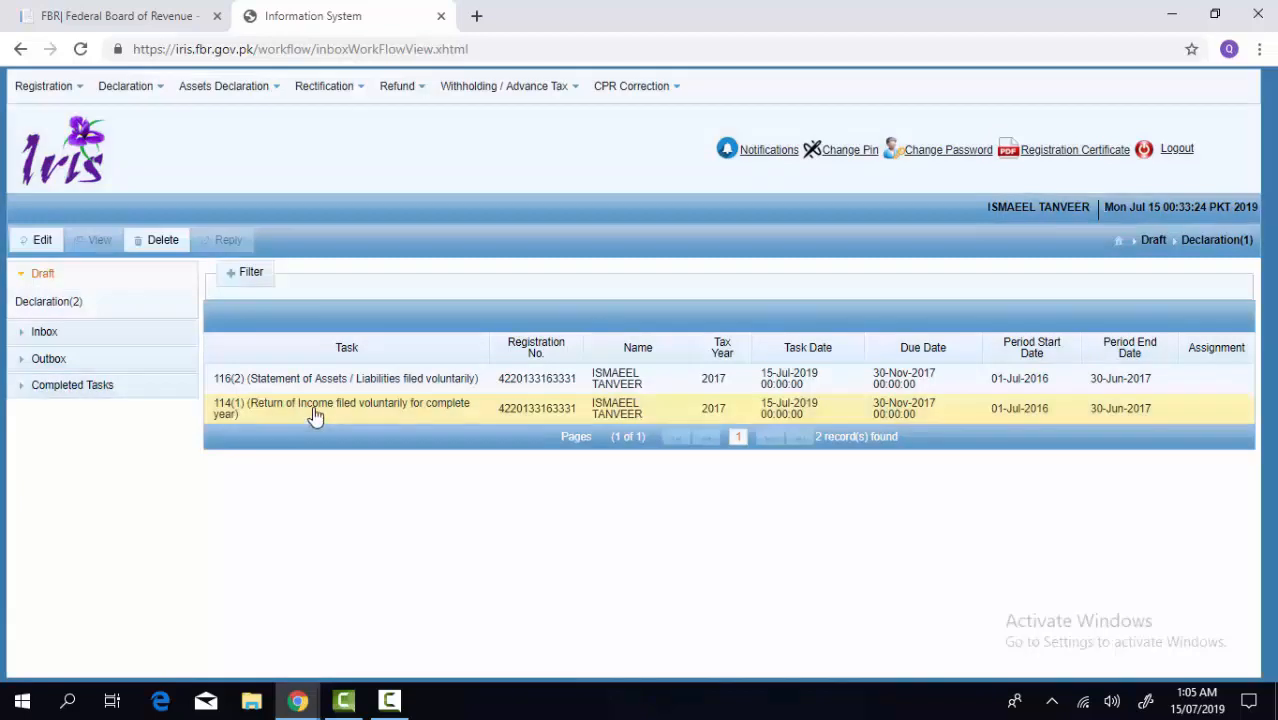
{"action": "left_click", "coordinate": [44, 245]}
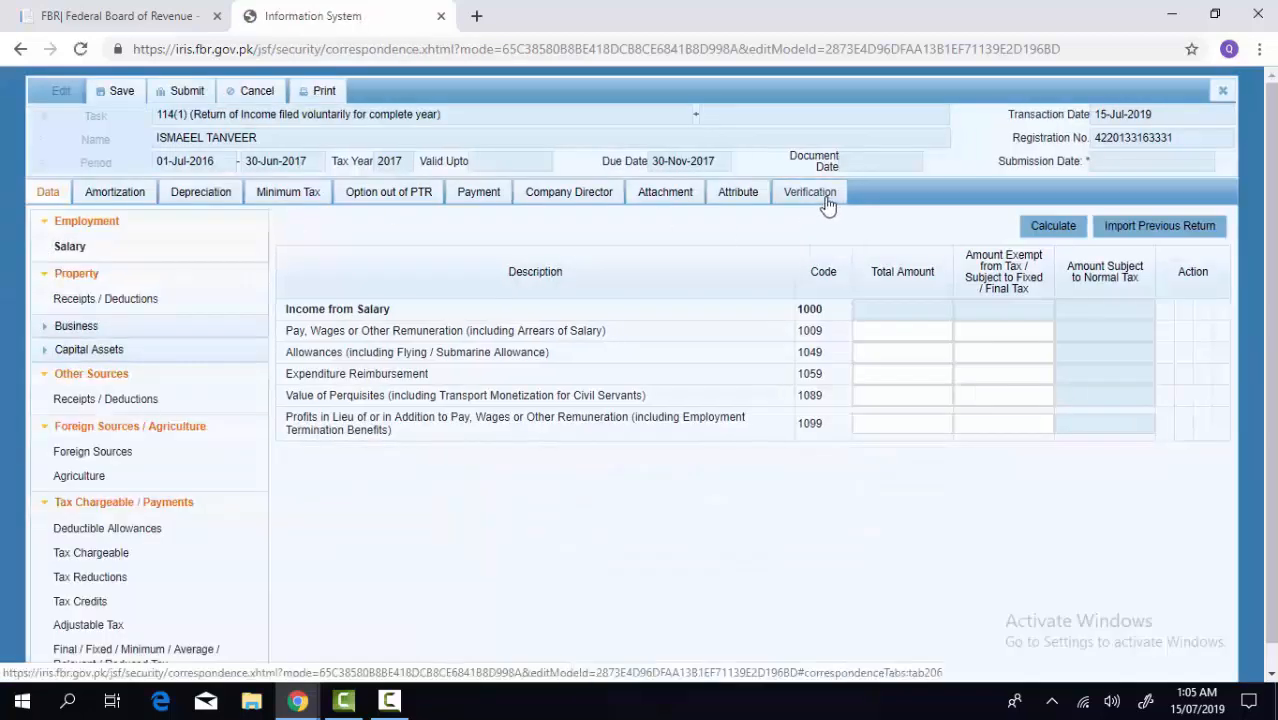
{"action": "left_click", "coordinate": [825, 197]}
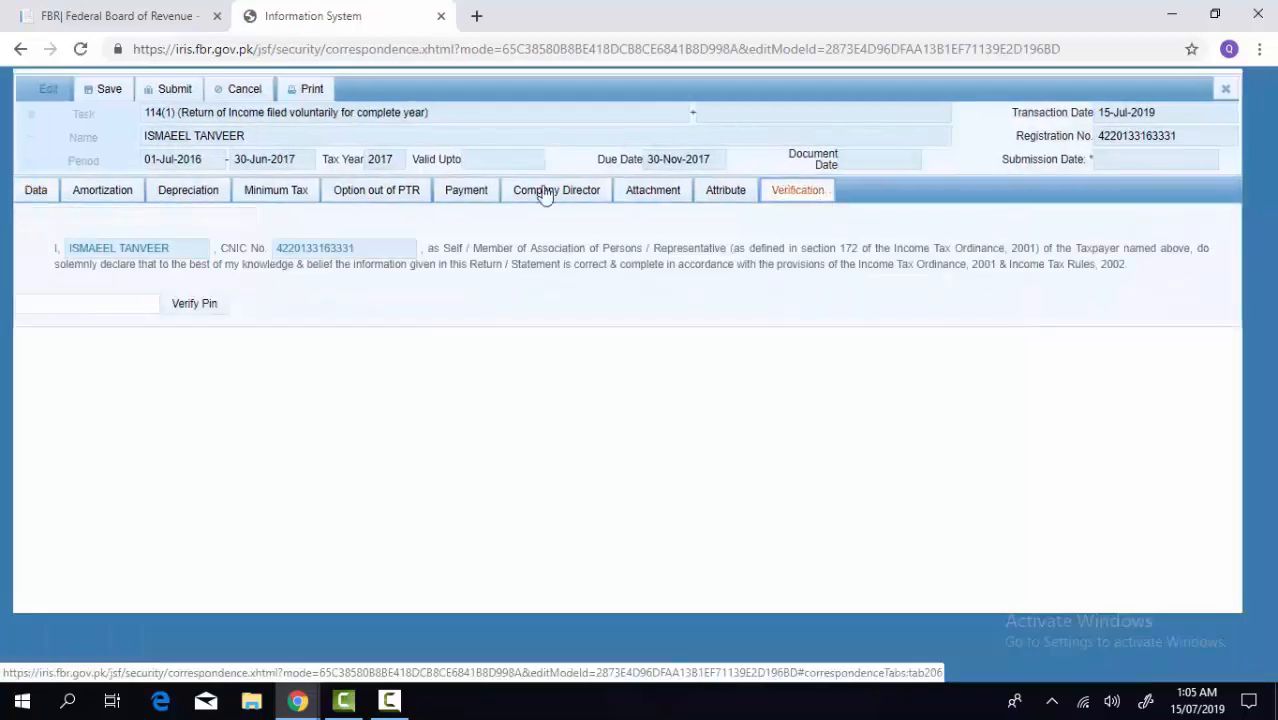
{"action": "left_click", "coordinate": [102, 304]}
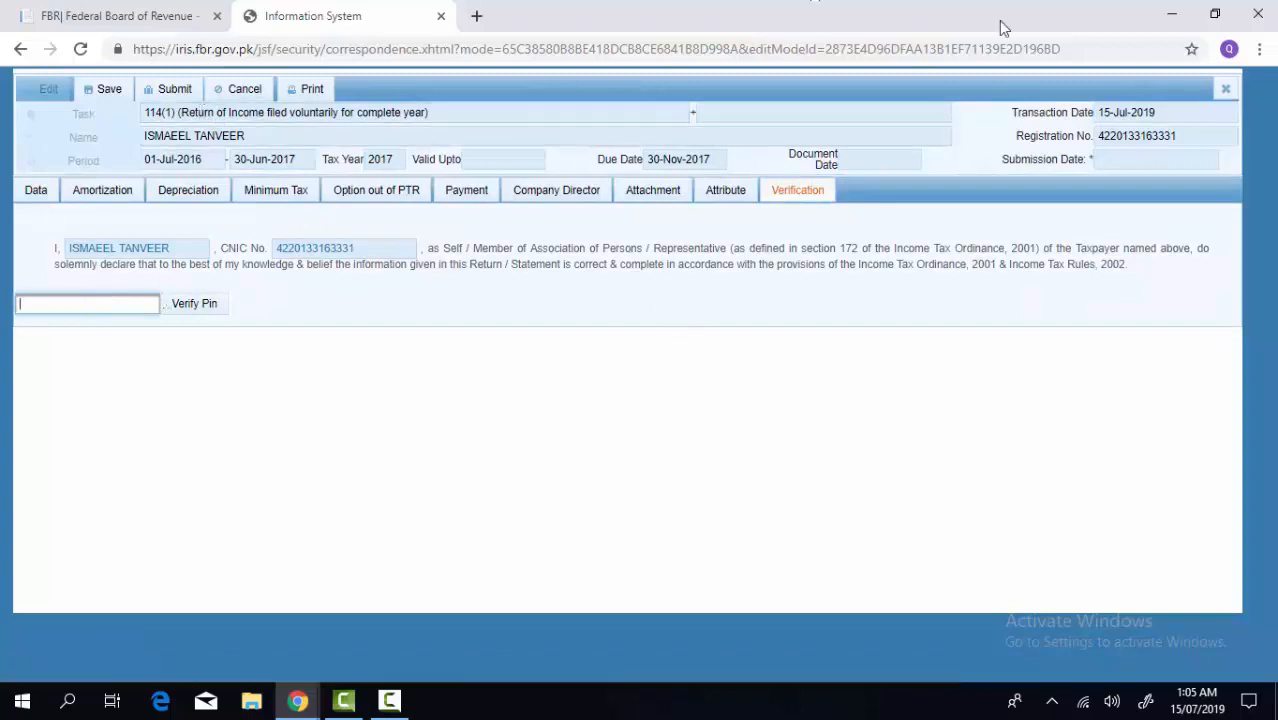
{"action": "left_click", "coordinate": [1226, 89]}
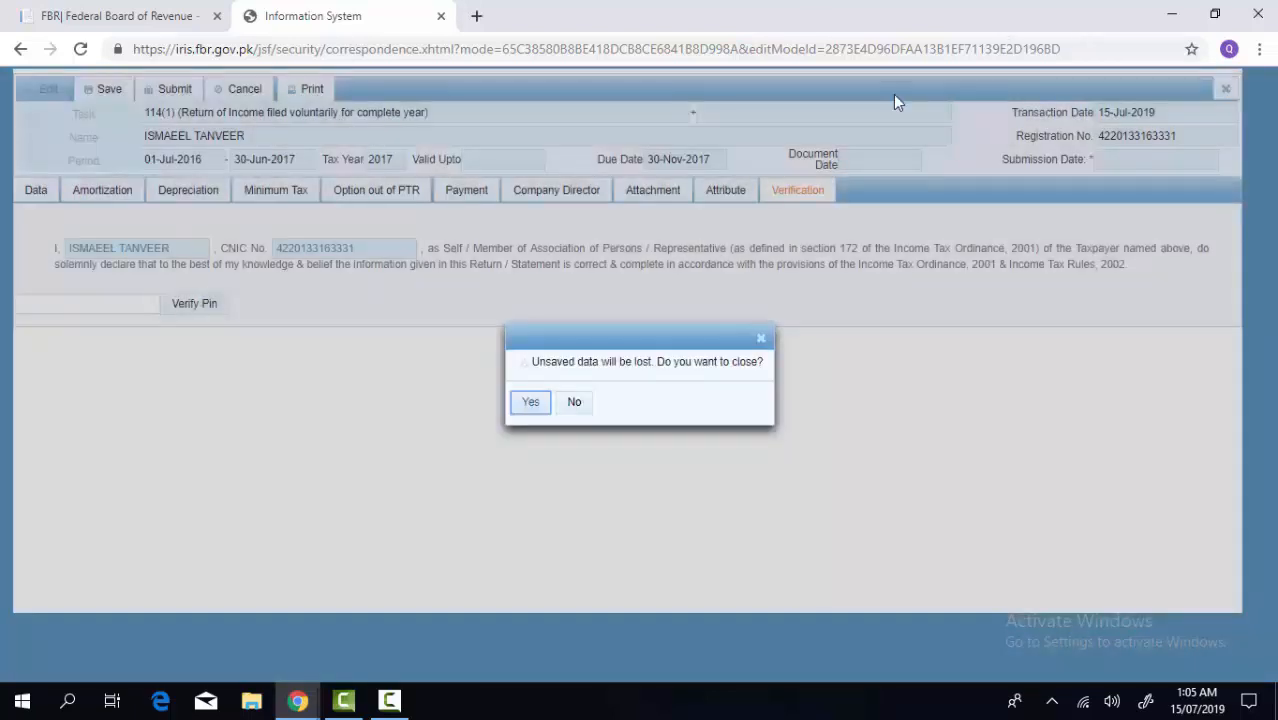
{"action": "right_click", "coordinate": [524, 410]}
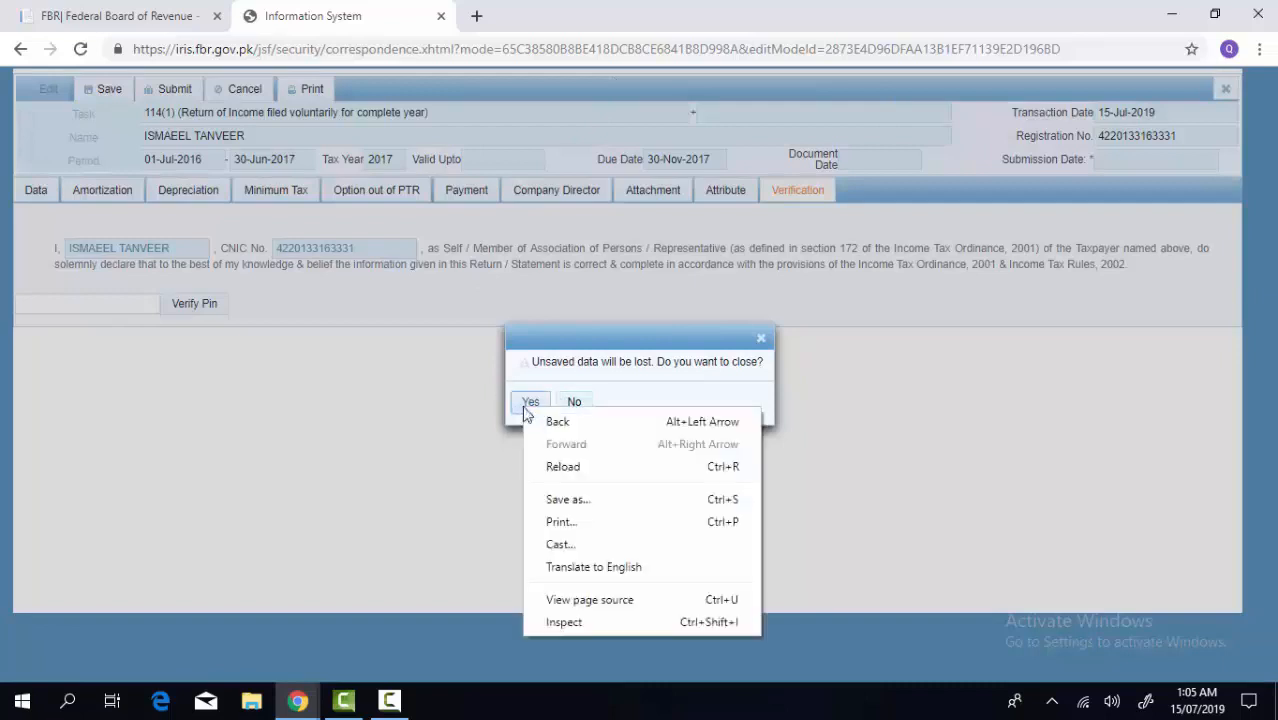
{"action": "left_click", "coordinate": [524, 410]}
{"action": "left_click", "coordinate": [527, 402]}
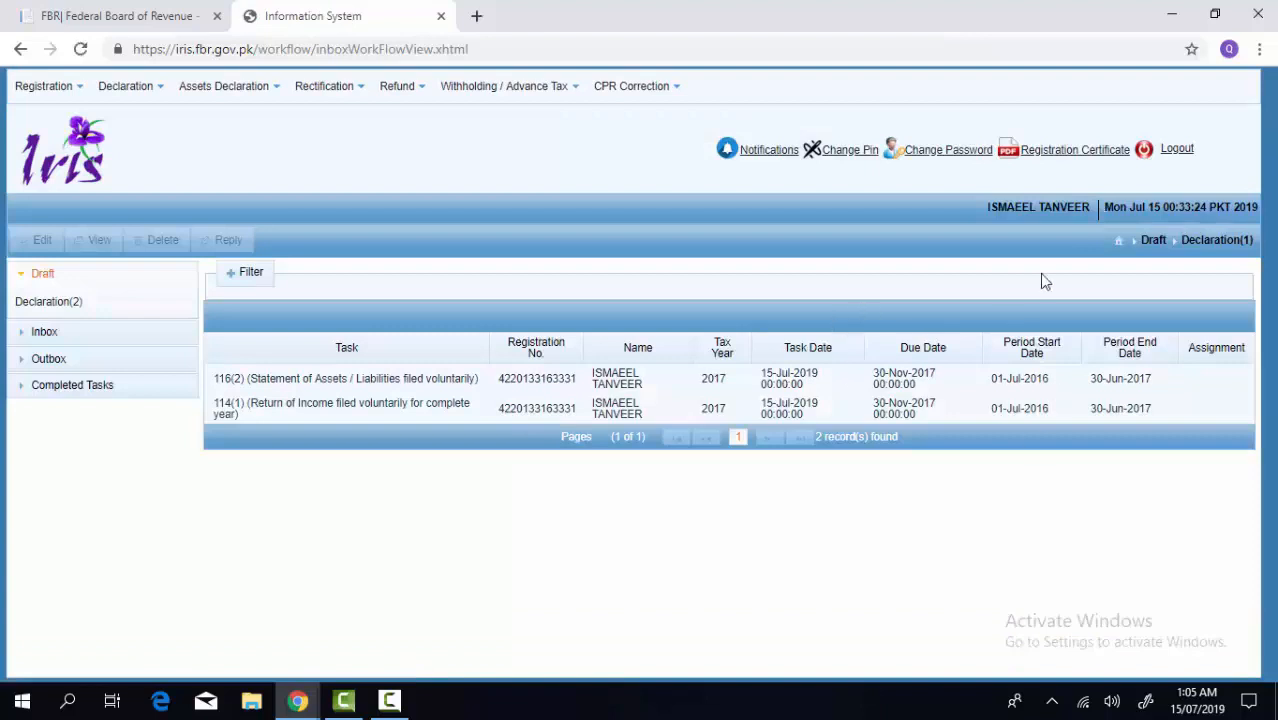
Step: Log out of the Iris account and close the feedback form without submitting it
{"action": "left_click", "coordinate": [1165, 158]}
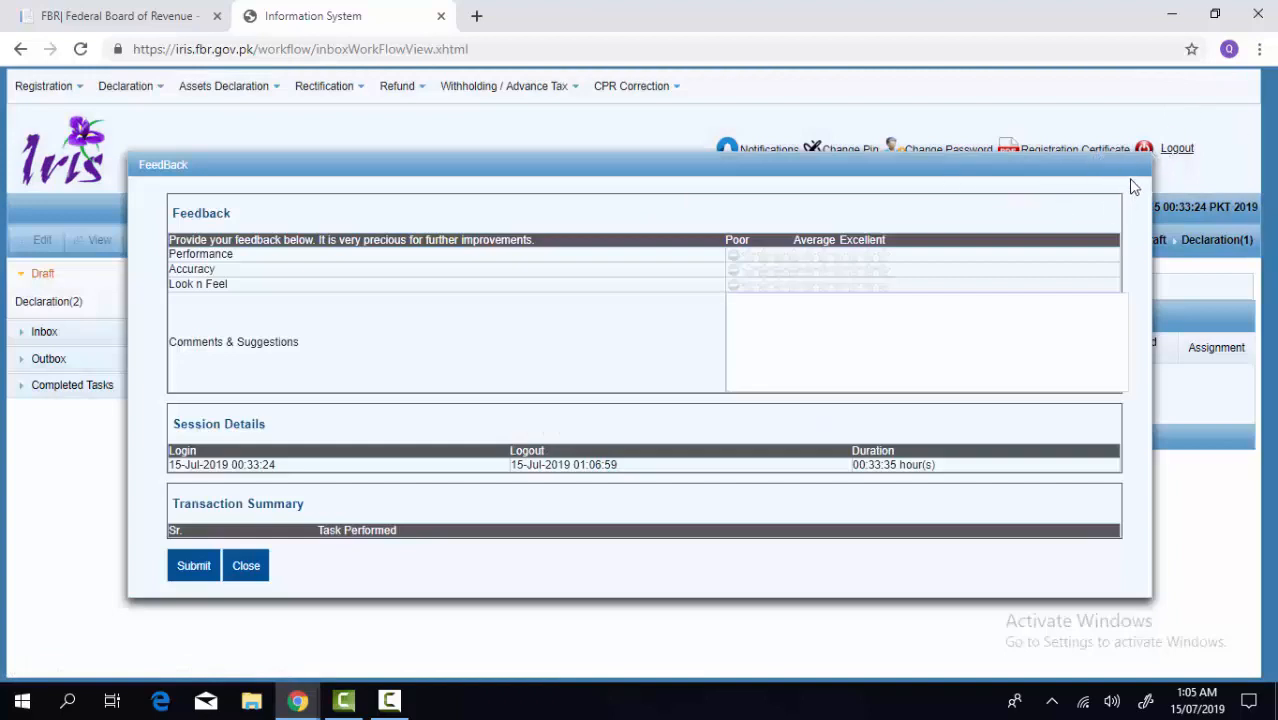
{"action": "left_click", "coordinate": [258, 570]}
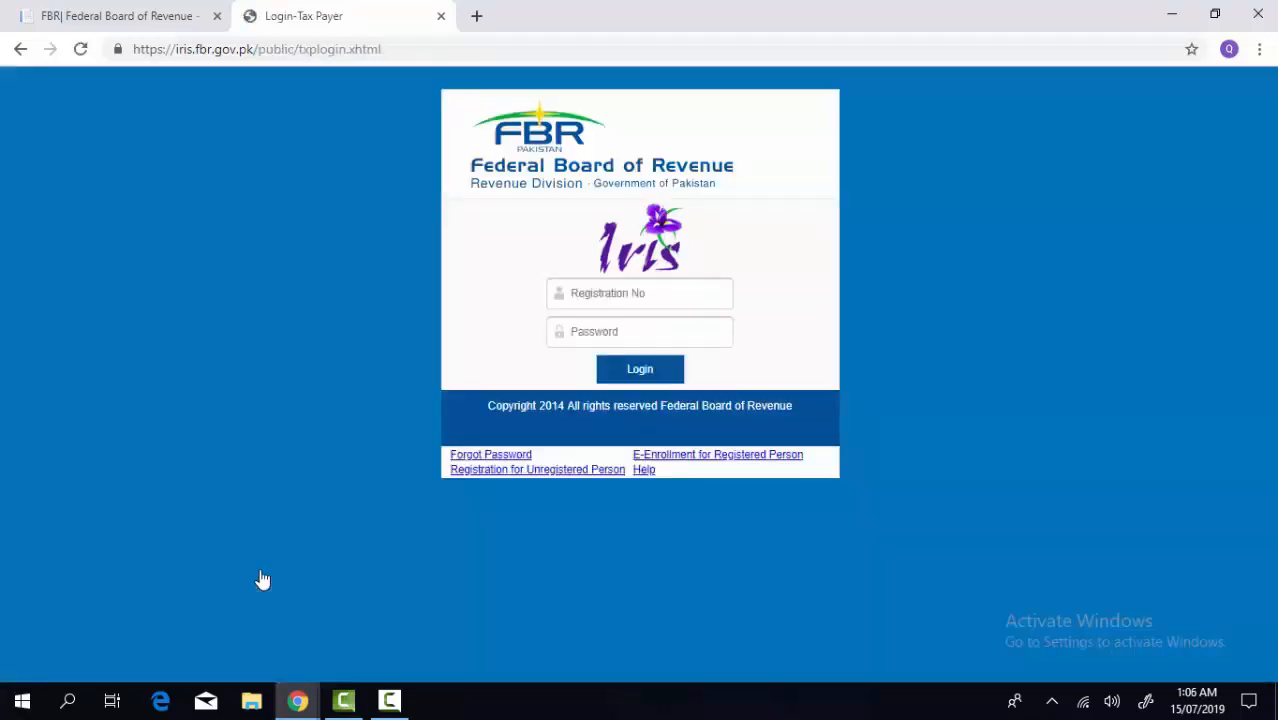